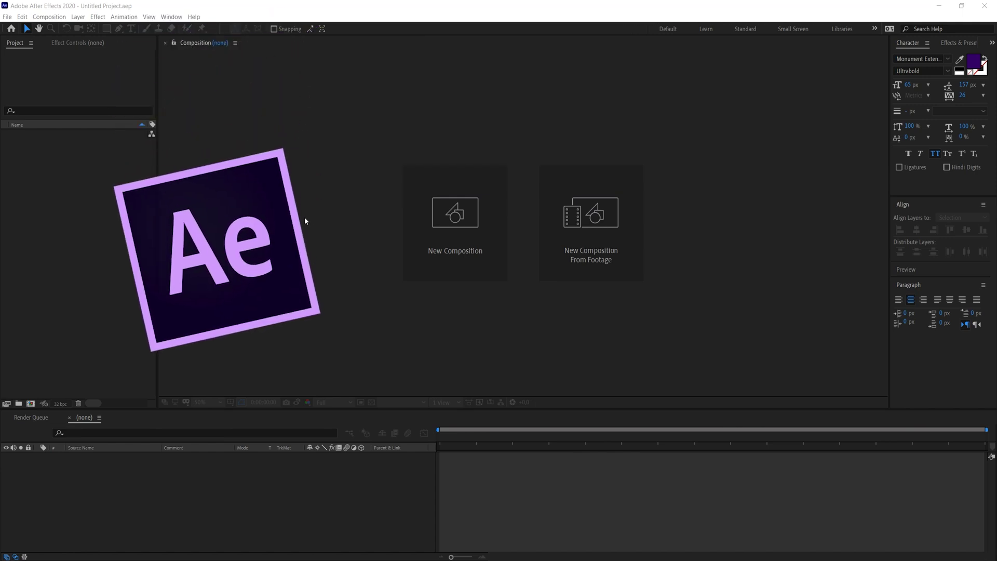
Create a new composition named Main, 1920 px wide and 1080 px high
click(416, 235)
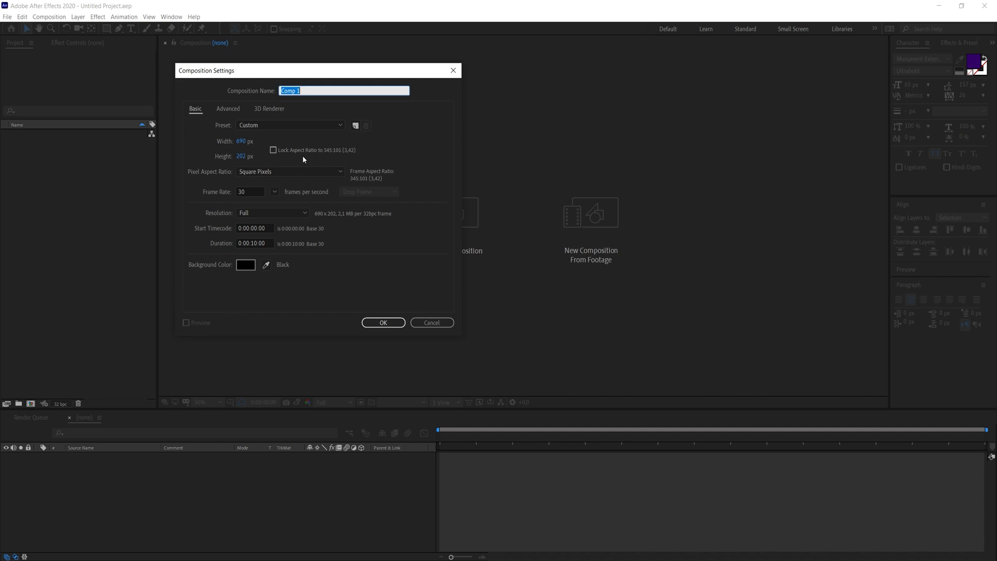
text(Main)
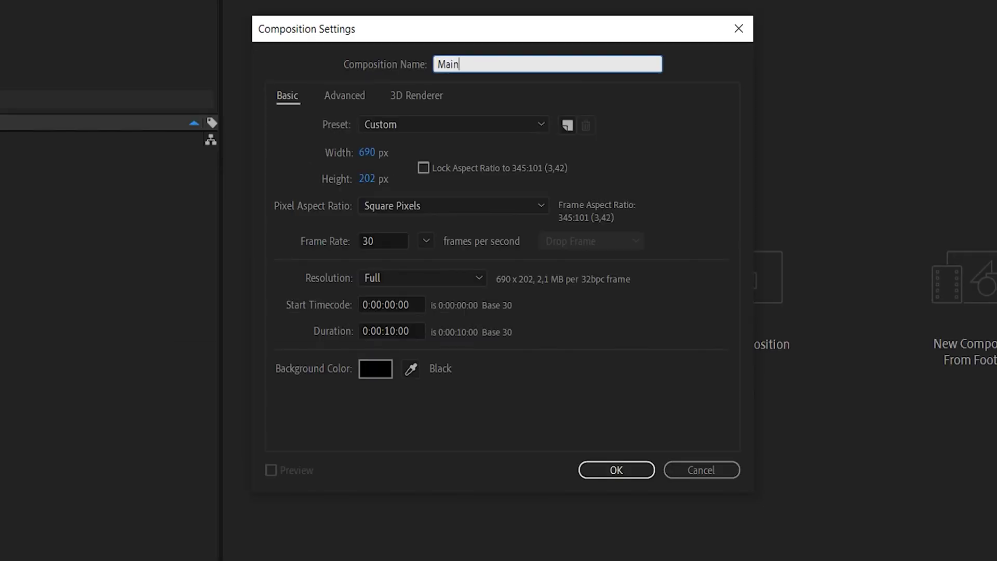
click(372, 152)
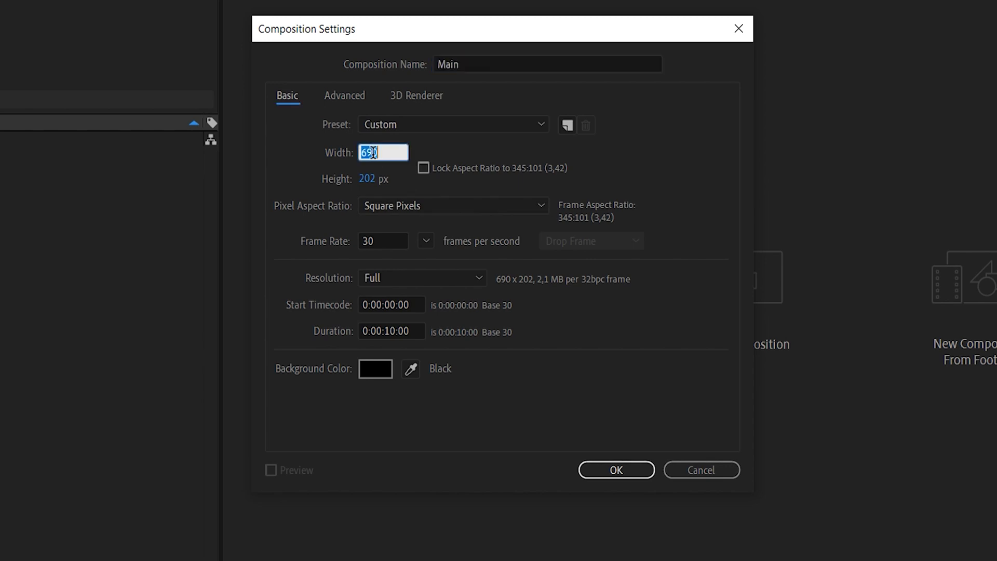
text(1920)
key(Tab)
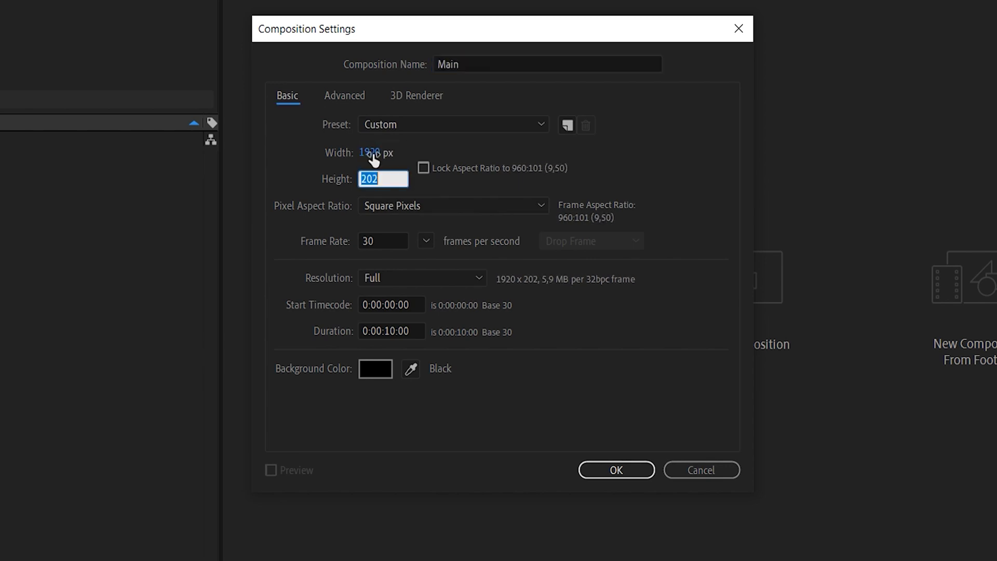
text(1080)
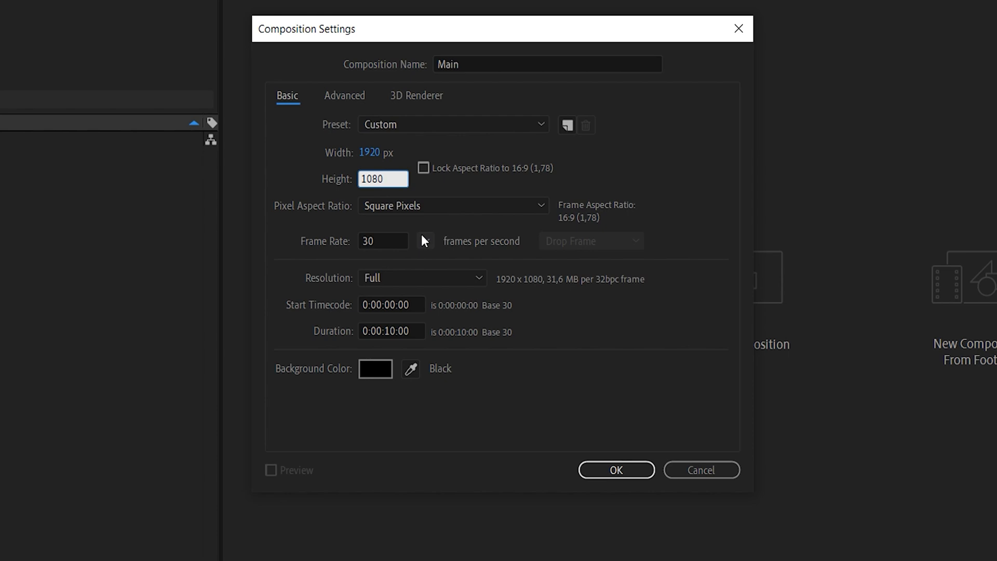
click(593, 465)
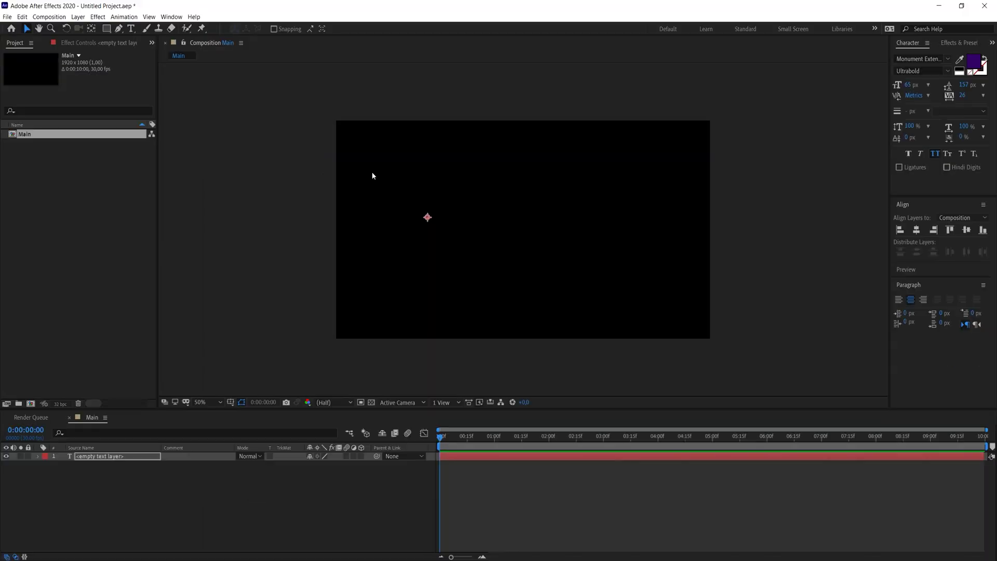
Add a text layer reading "hallloween" near the middle of the Main composition
click(372, 173)
click(131, 29)
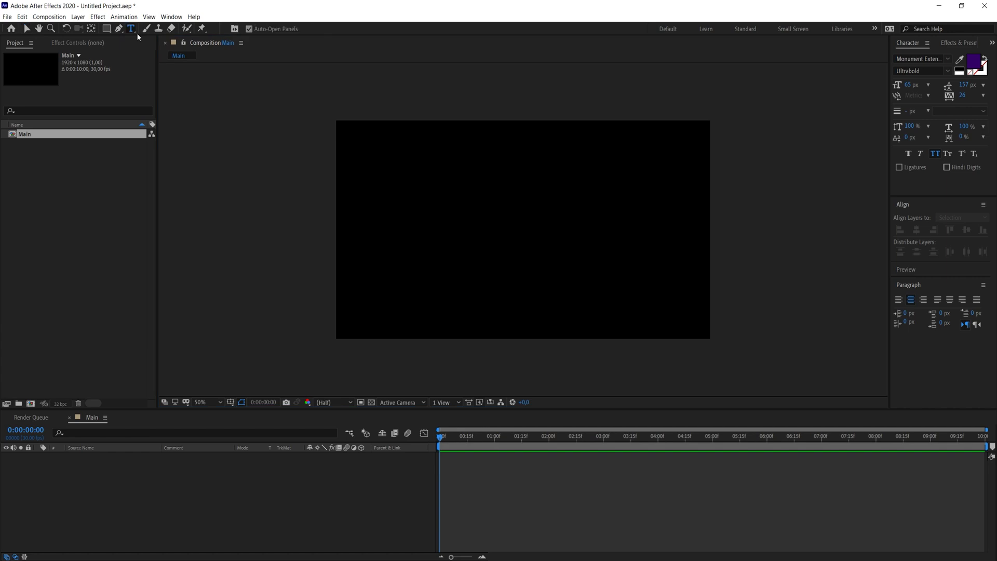
click(459, 229)
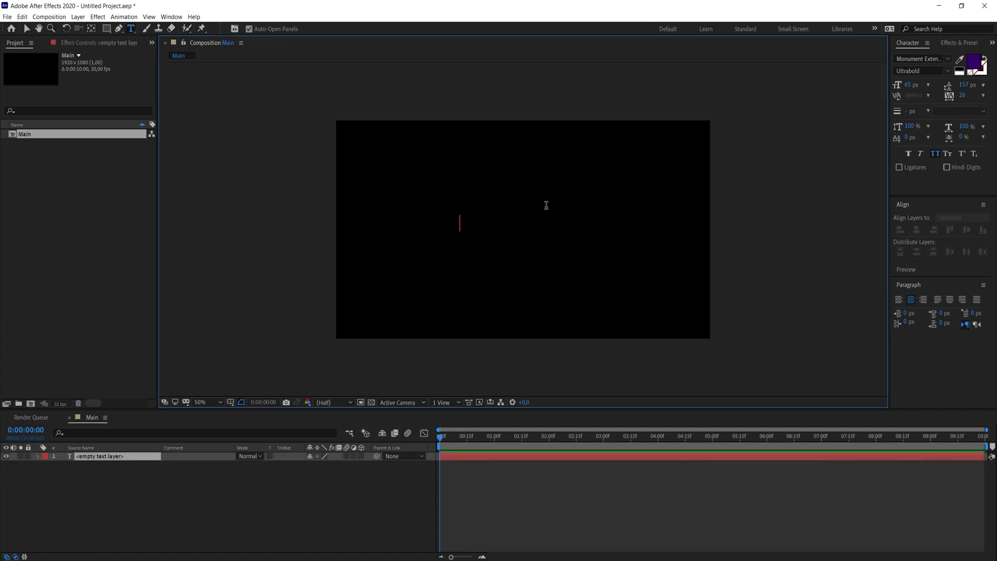
text(hal)
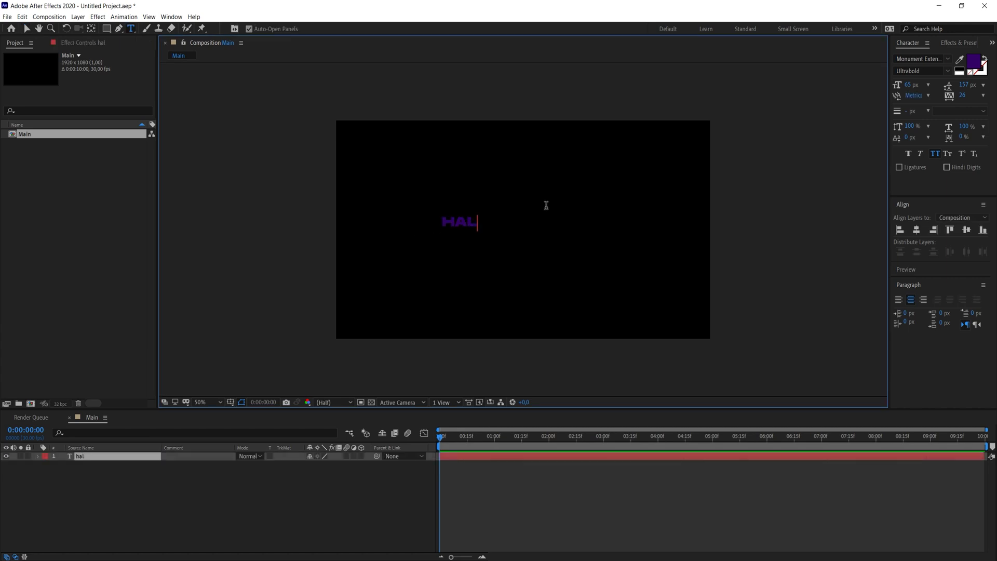
key(BackSpace)
text(loween)
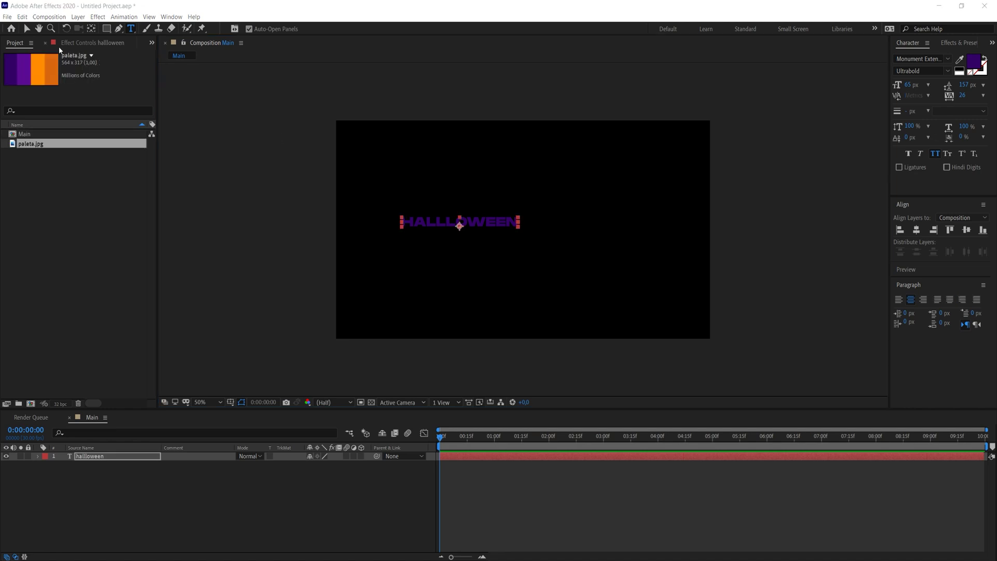
click(30, 31)
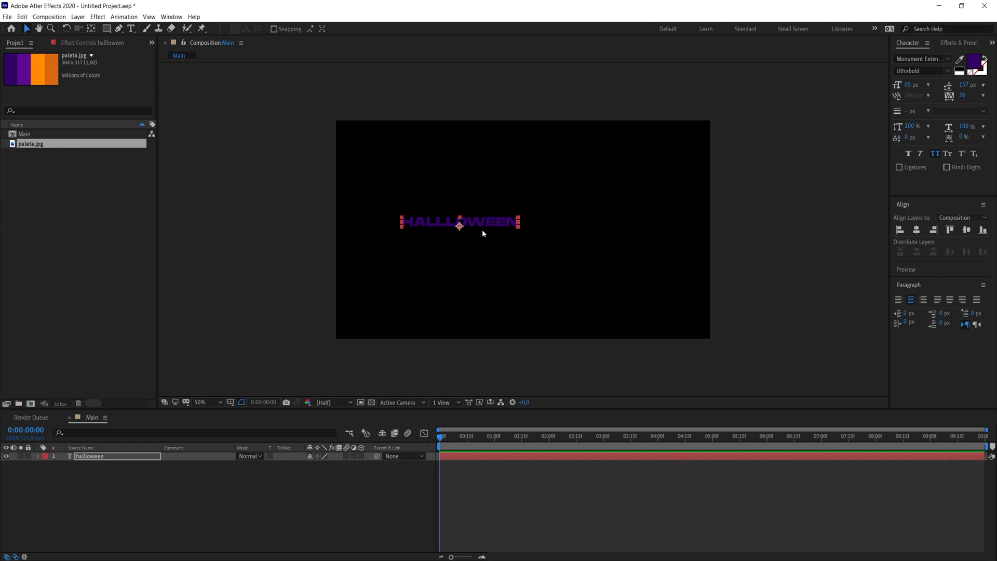
Centre the text layer's anchor point on the word and centre the layer in the composition
key(ctrl+alt+Home)
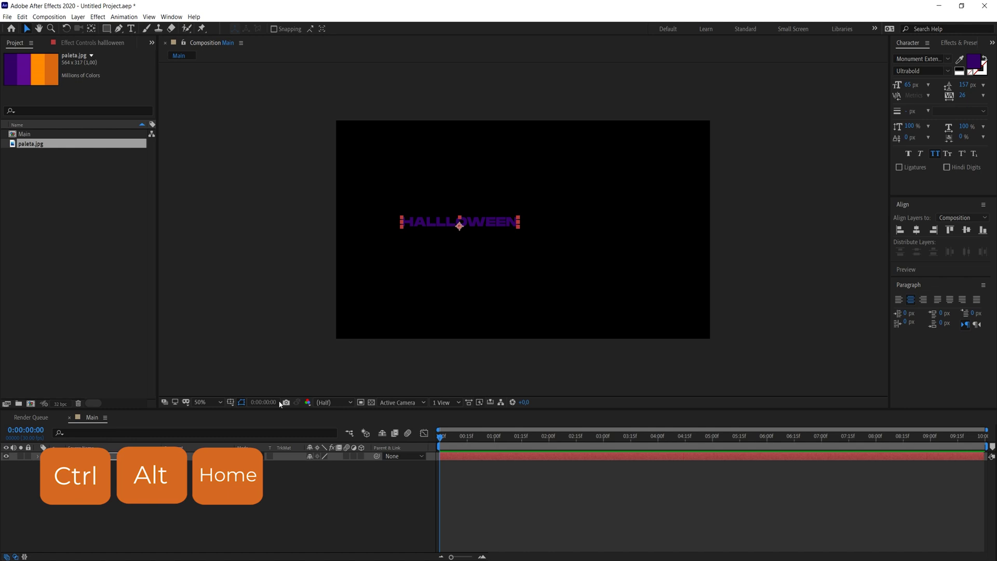
click(156, 483)
click(130, 457)
key(ctrl+alt+Home)
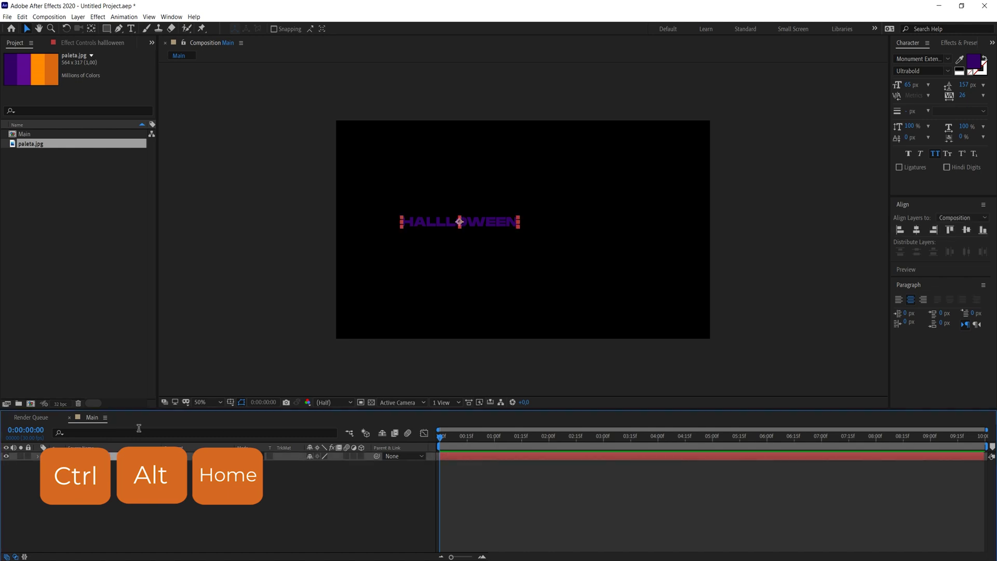
key(ctrl+Home)
key(shift+slash)
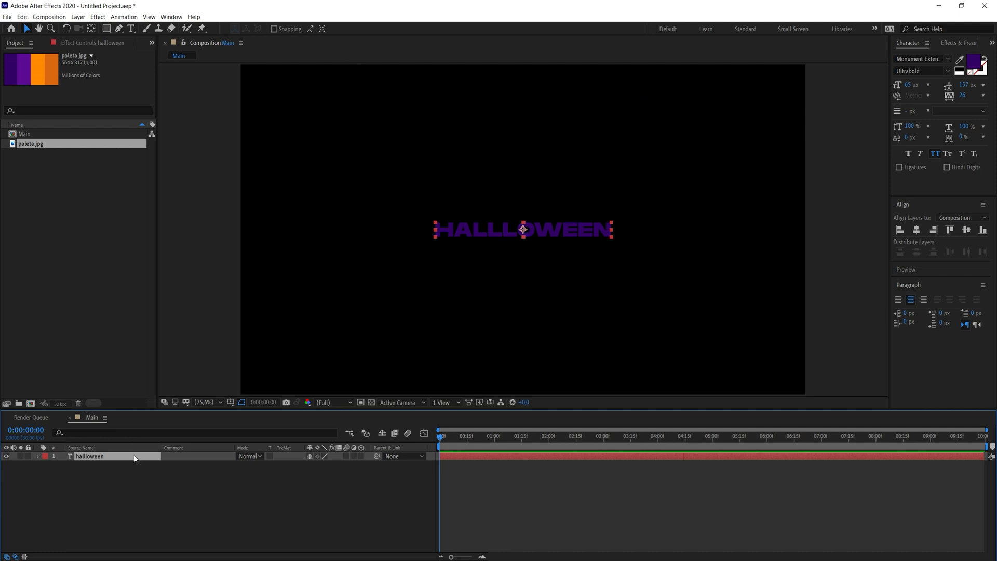
Draw an orange rectangle band slightly wider than the frame around the text, and place its layer beneath the text layer
click(132, 491)
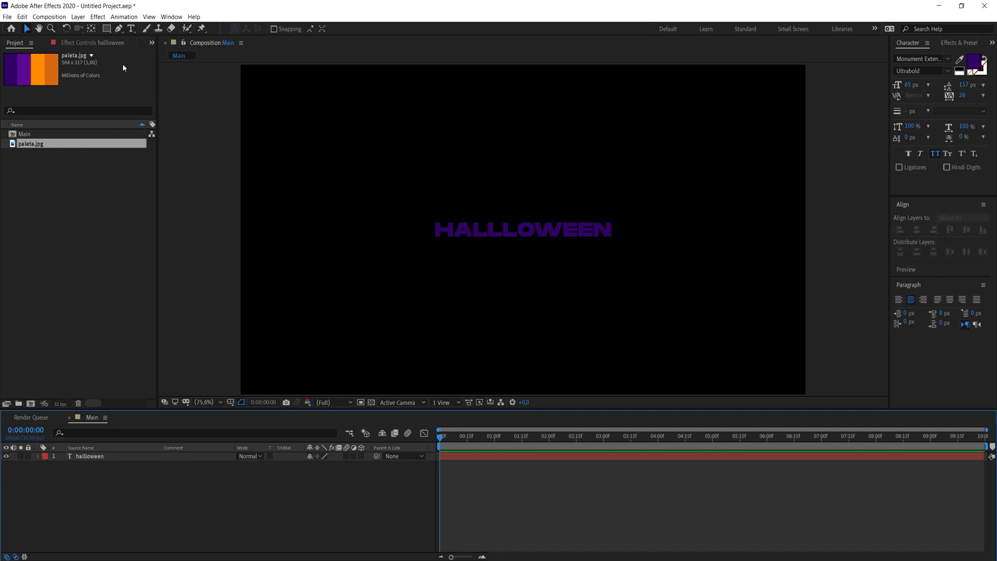
click(108, 30)
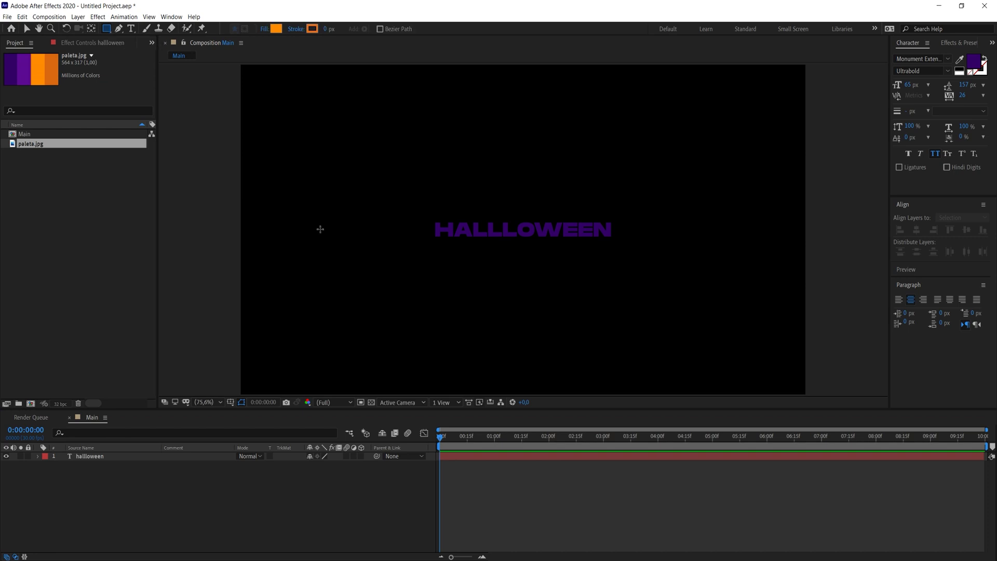
drag(236, 215, 814, 243)
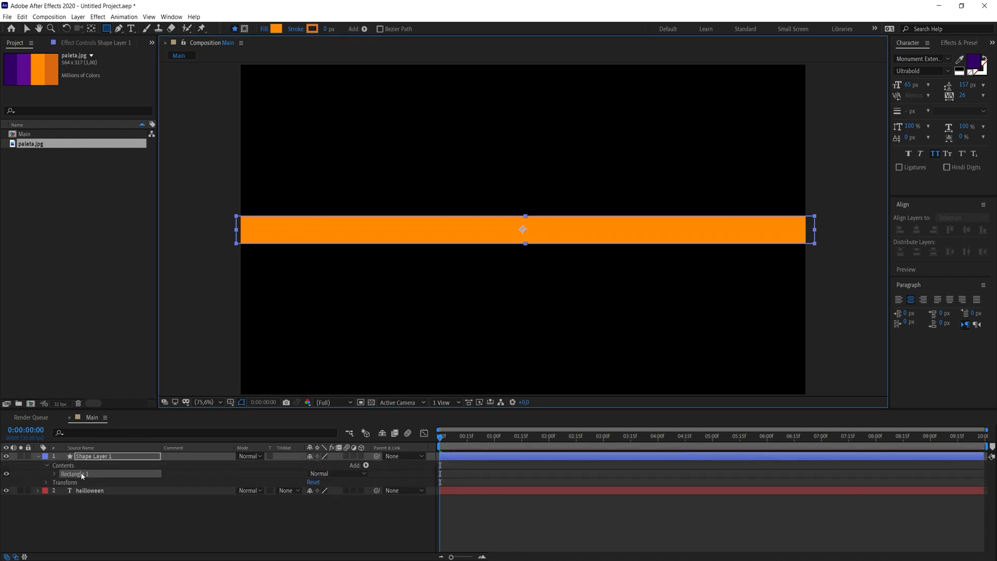
key(v)
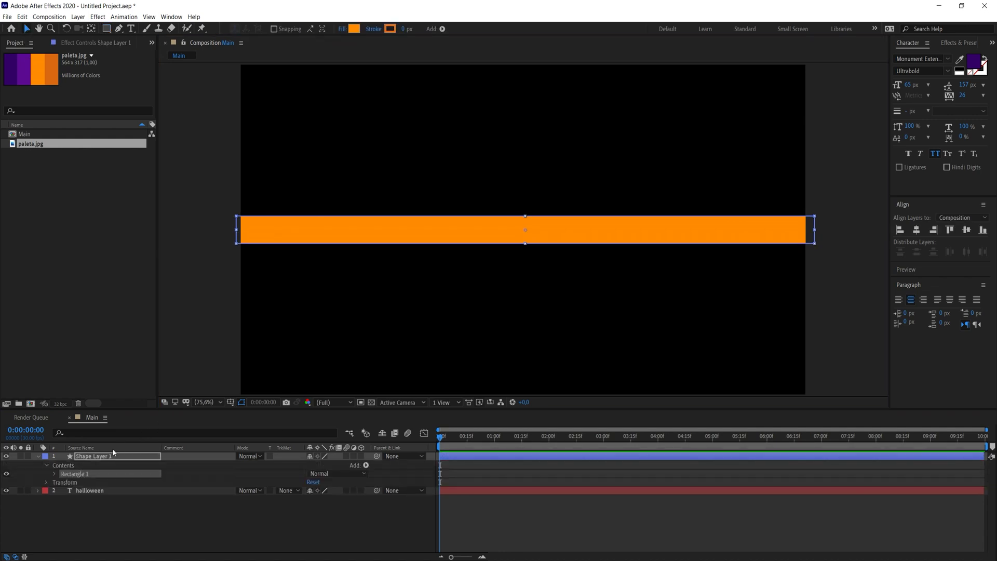
drag(107, 455, 107, 492)
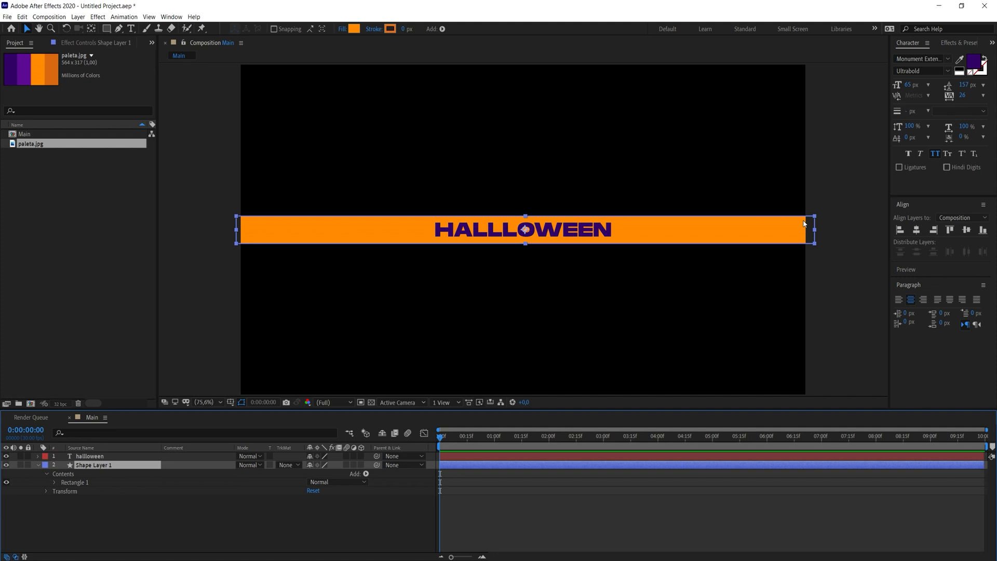
Duplicate the text and band layers together, placing the duplicated band directly beneath the duplicated text in the layer order
shift+click(87, 456)
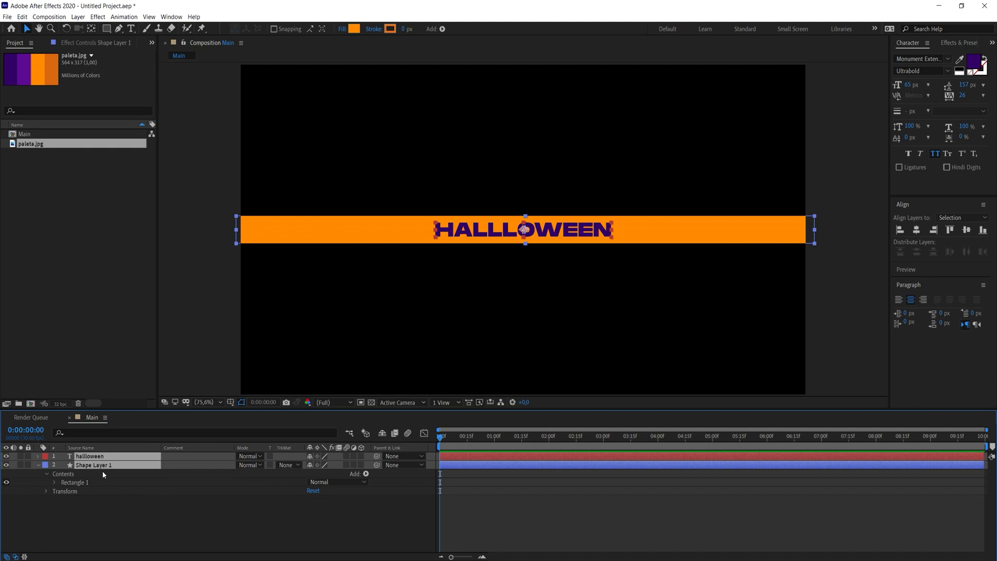
key(ctrl+d)
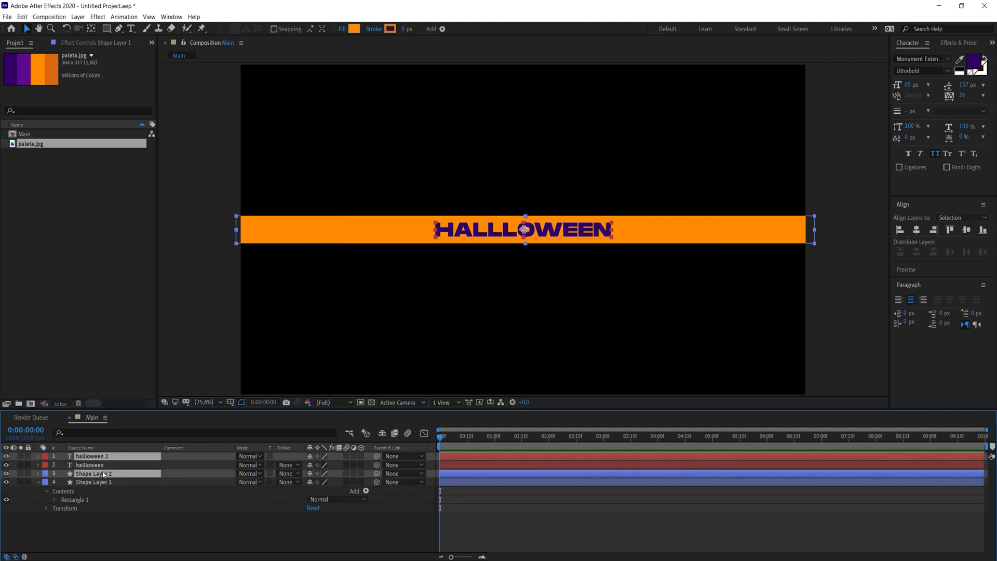
drag(98, 475, 98, 464)
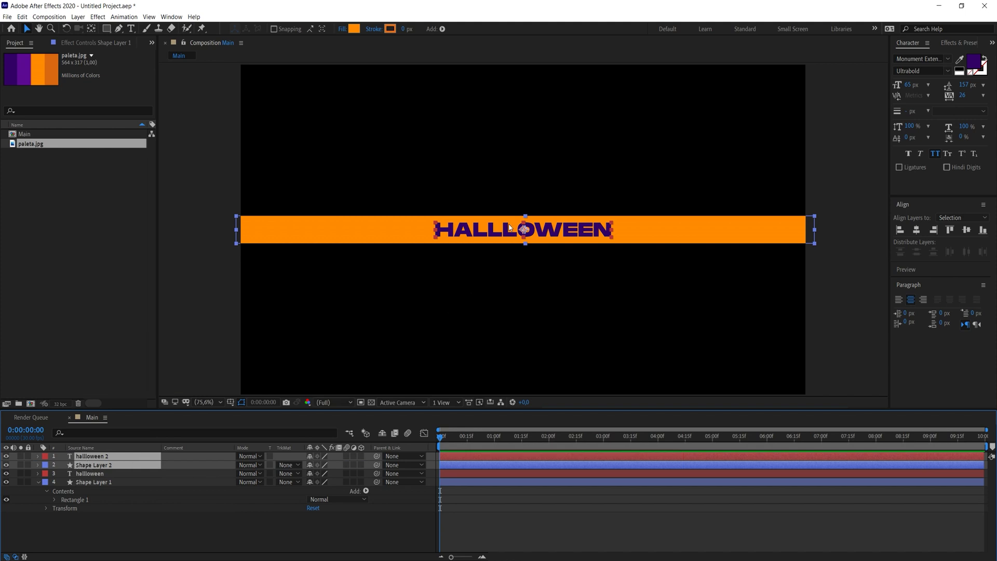
Move the duplicated text and band down until they sit flush against the original band's lower edge
key(shift+Down)
key(shift+Down)
key(shift+Down)
key(shift+Down)
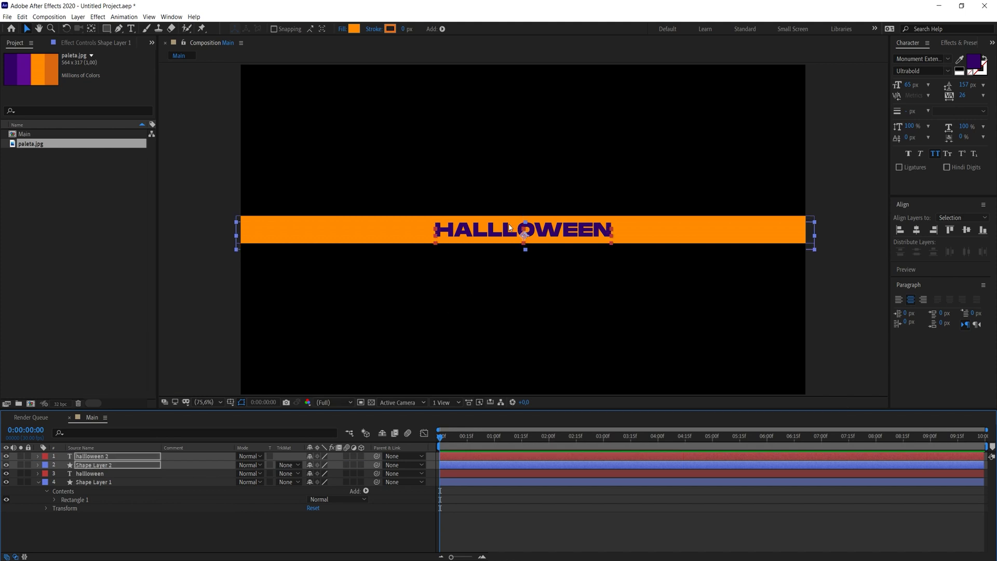
key(shift+Down)
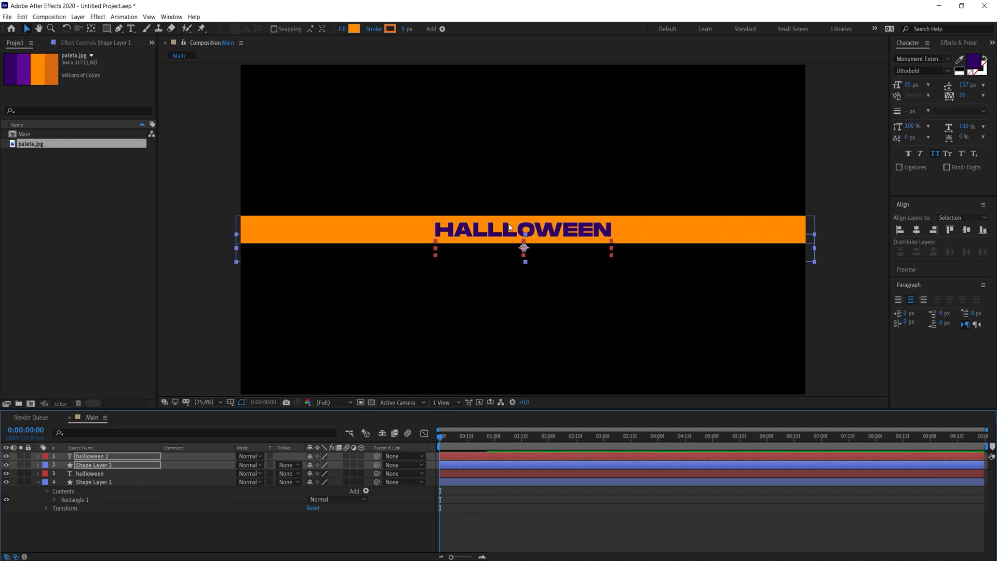
key(shift+Down)
key(shift+Down)
key(shift+Down)
key(shift+Down)
key(shift+Down)
key(shift+Up)
key(shift+Up)
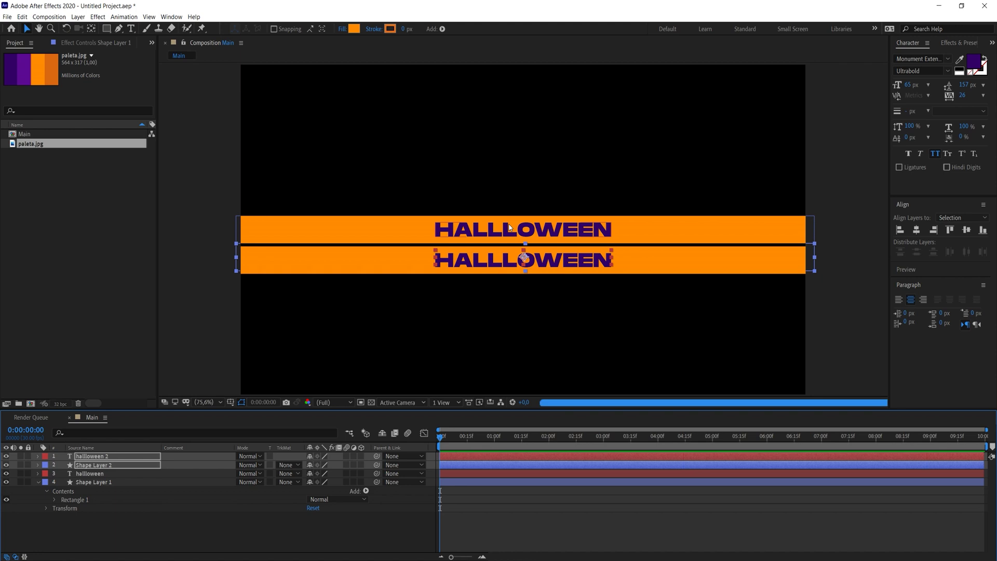
Change the lower band's fill to the dark purple sampled from the upper text
click(833, 249)
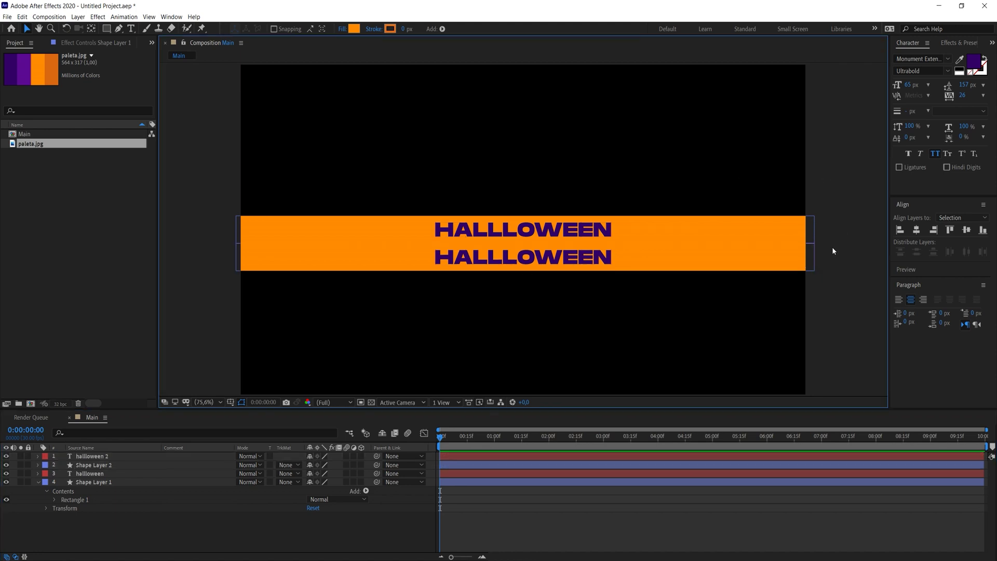
click(811, 255)
scroll(519, 263, up, 1)
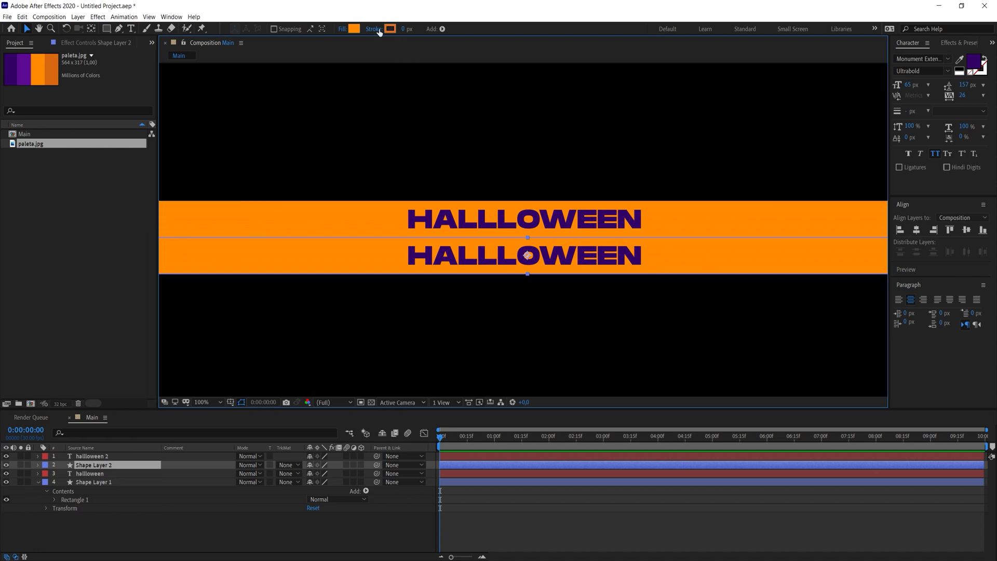
click(356, 29)
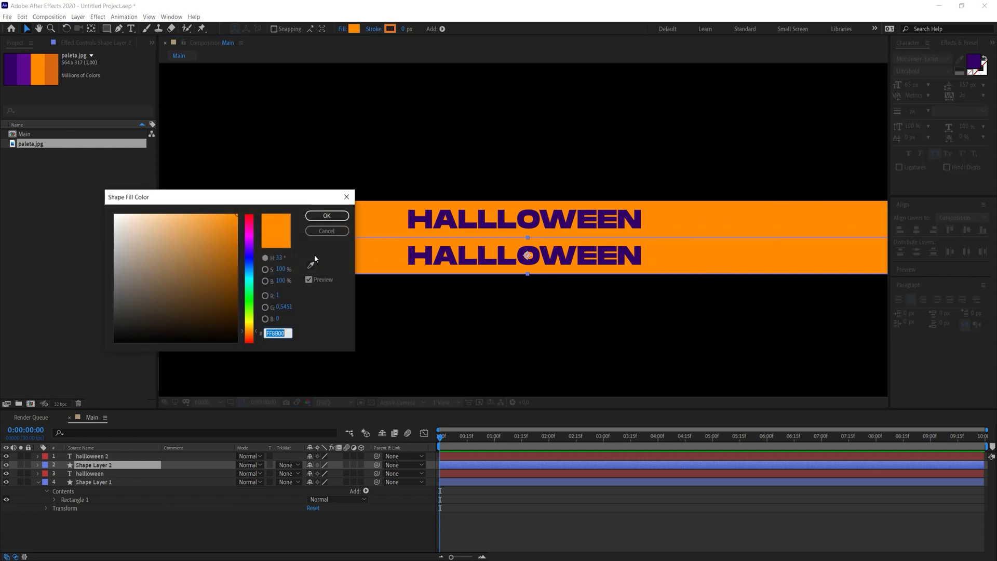
click(311, 265)
click(419, 217)
key(Return)
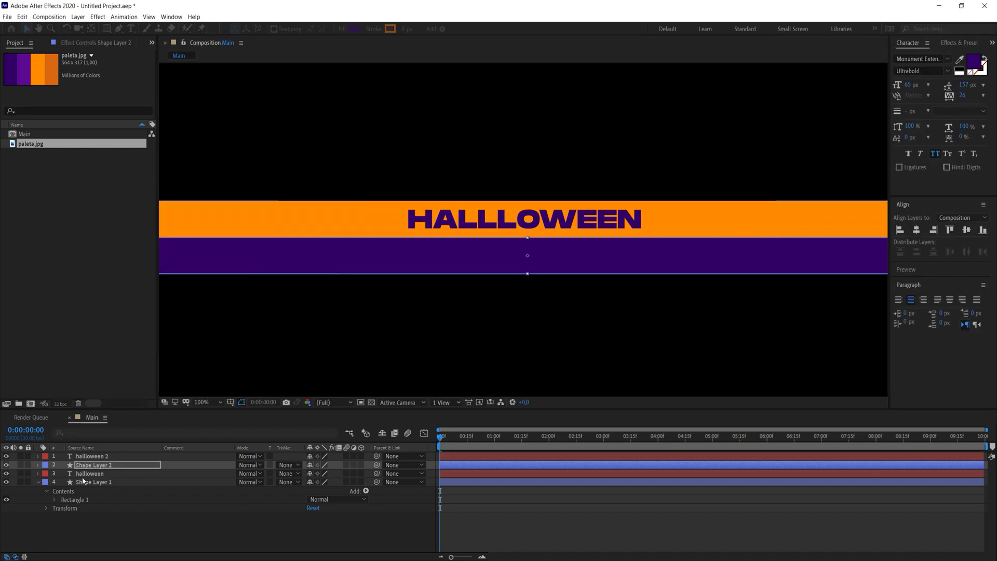
Recolour the lower band's text with the orange sampled from the upper band
click(88, 457)
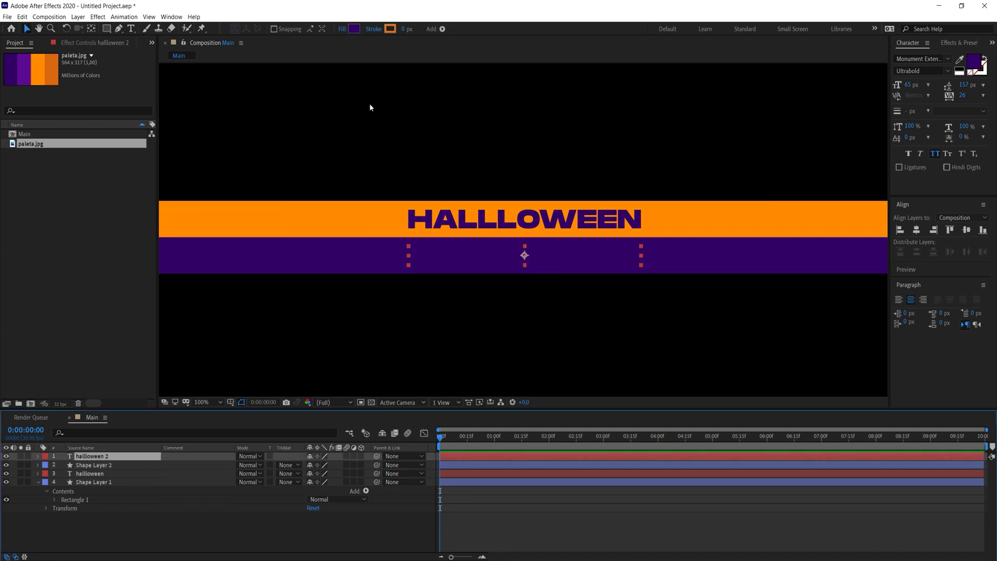
click(960, 59)
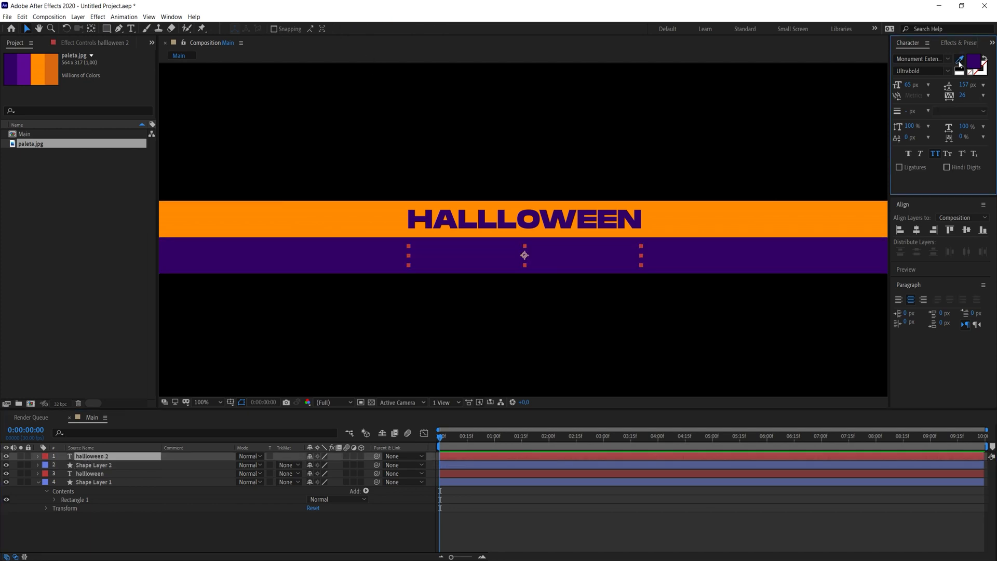
click(714, 227)
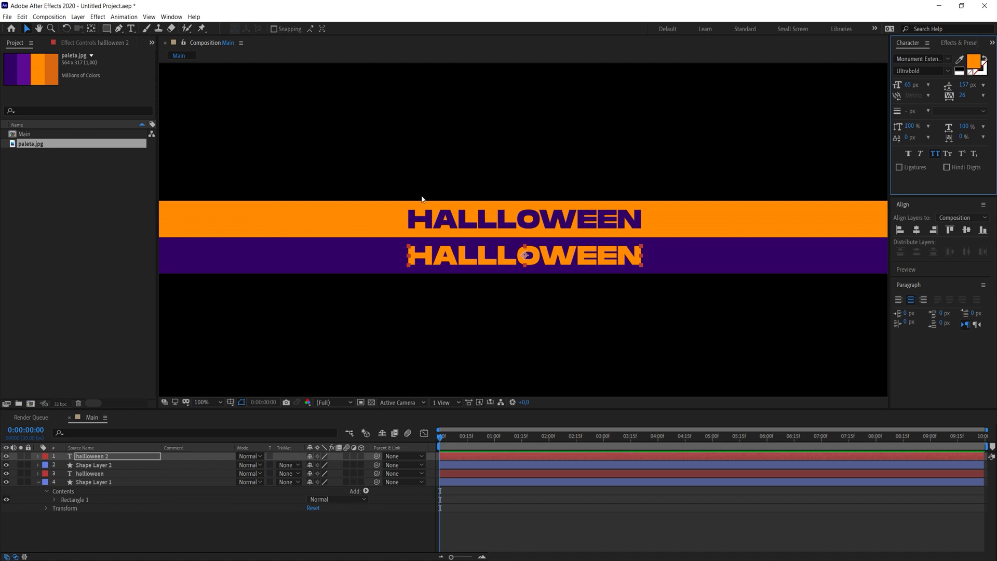
click(407, 194)
scroll(407, 194, down, 1)
Pre-compose all four text and band layers into a new composition named Banner
click(113, 456)
key(Return)
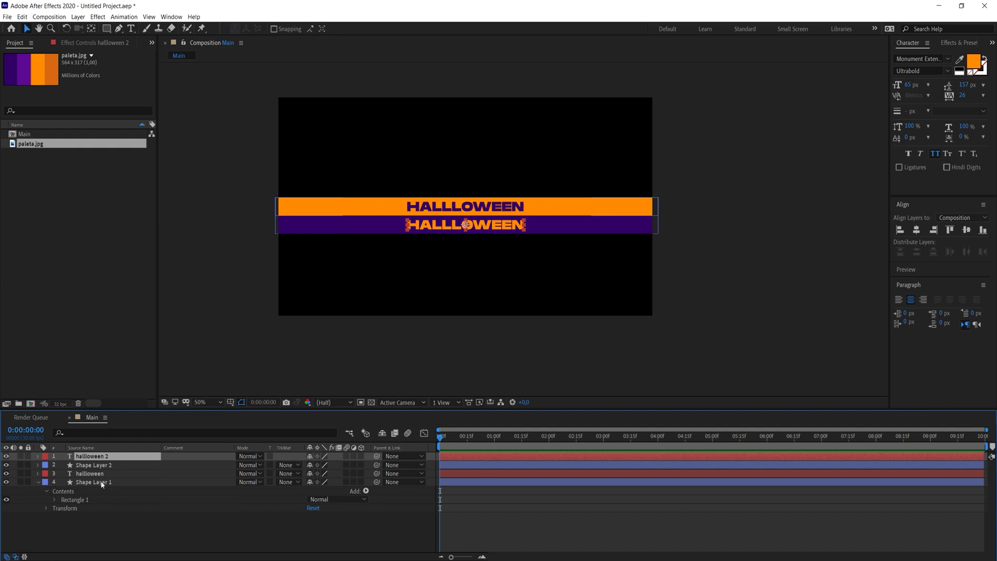
key(ctrl+a)
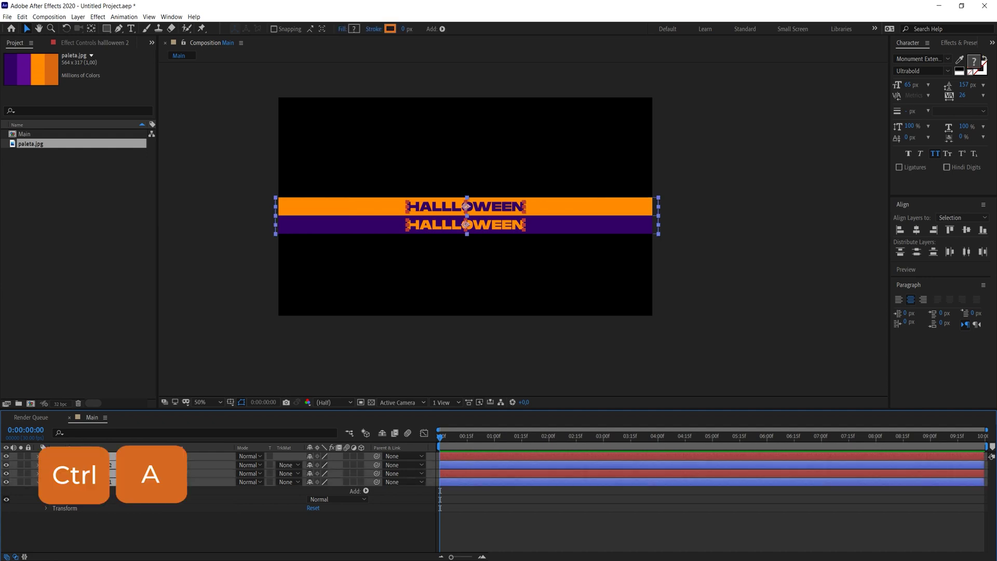
key(ctrl+shift+c)
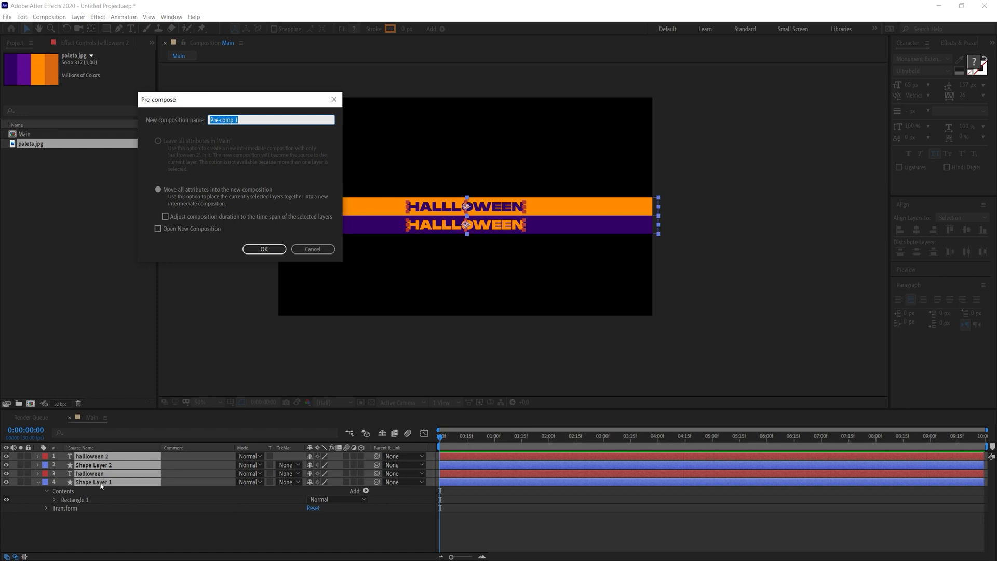
text(Banner)
click(264, 249)
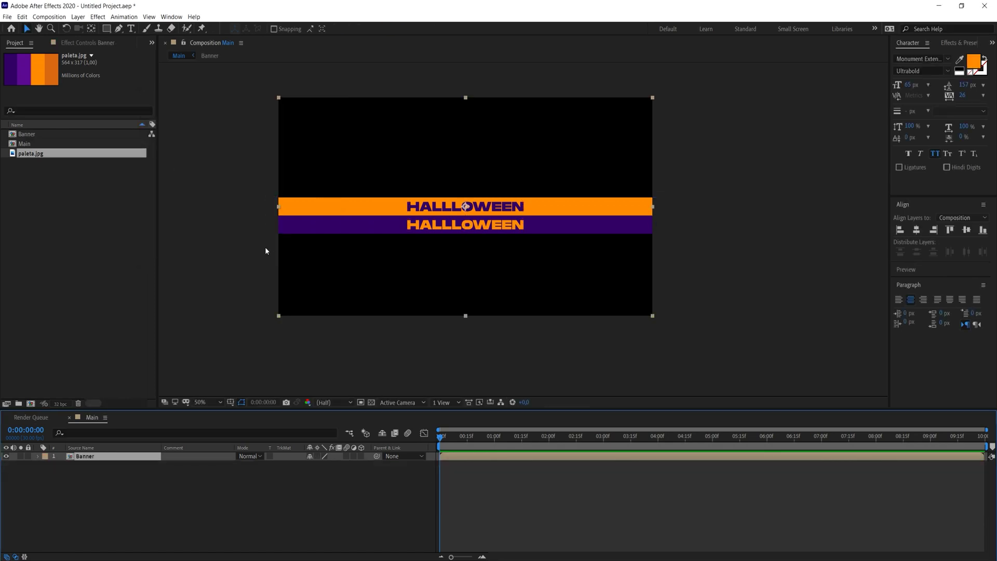
Open the Banner composition and crop it to a region of interest drawn closely around the two bands and their text
double_click(152, 458)
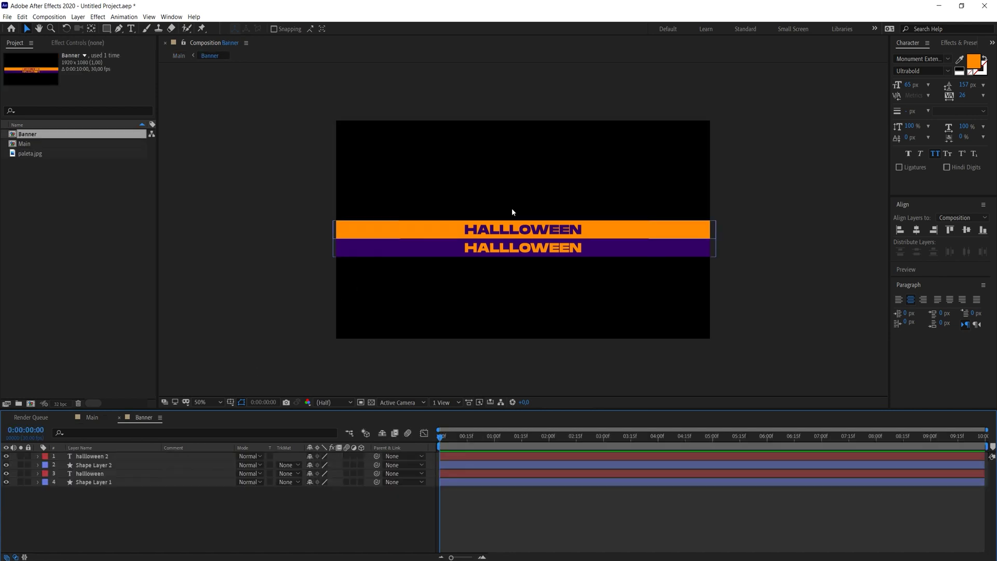
scroll(596, 266, up, 2)
scroll(577, 253, down, 3)
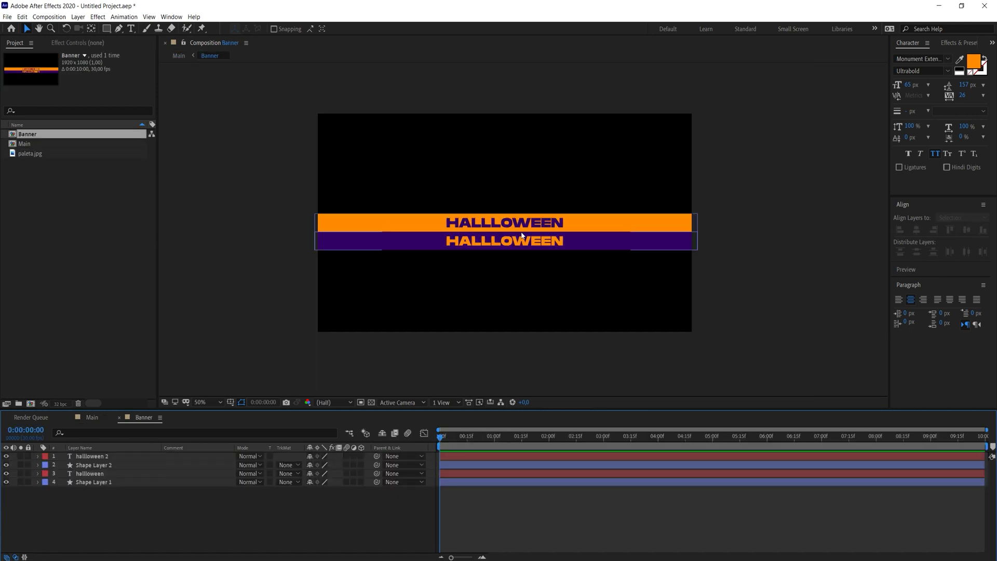
scroll(502, 224, up, 3)
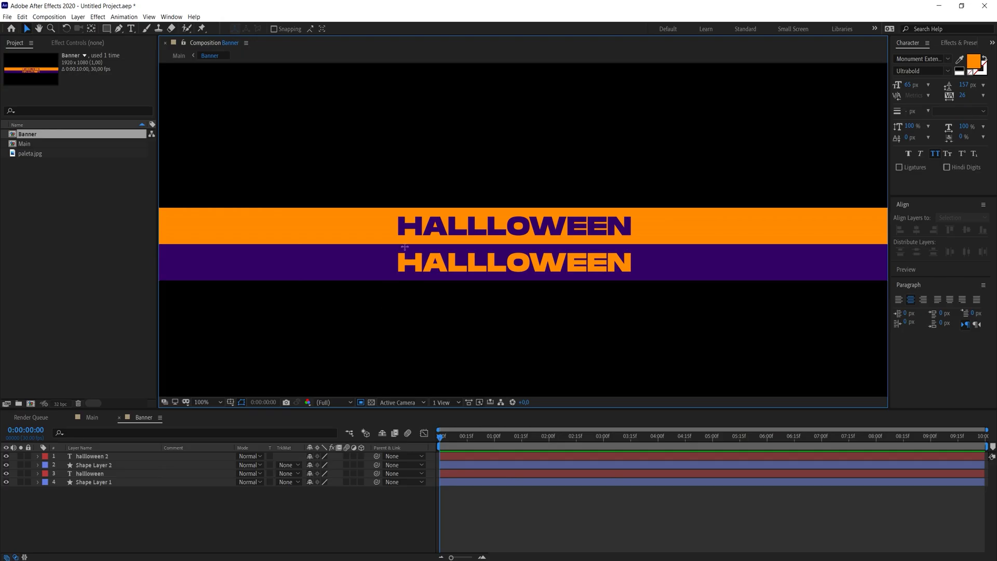
drag(368, 207, 658, 283)
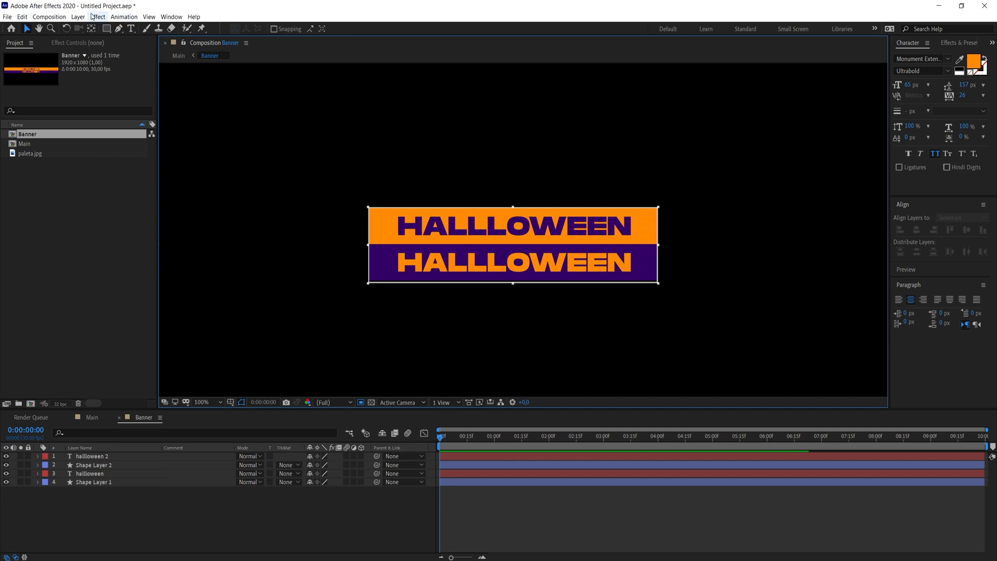
click(67, 17)
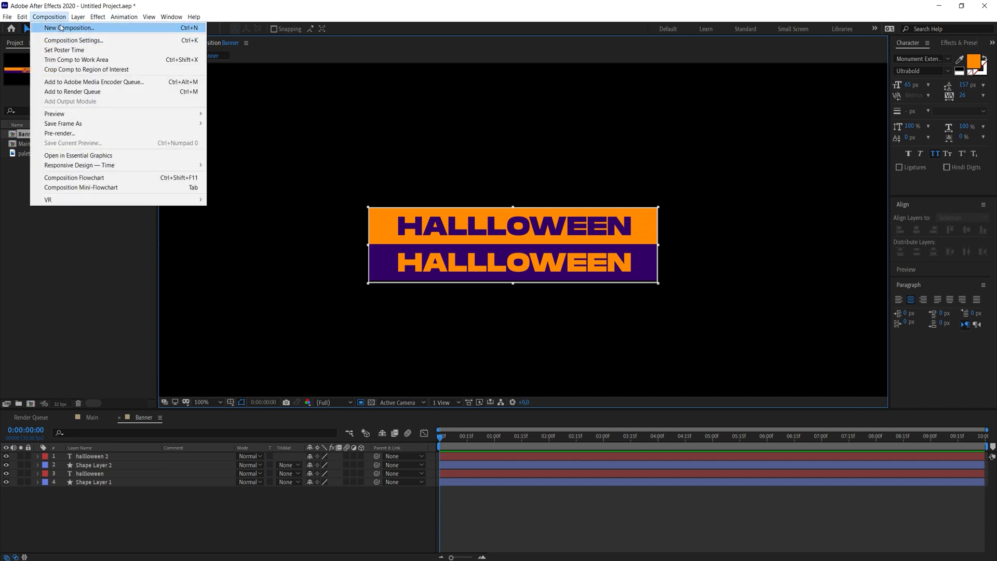
click(78, 69)
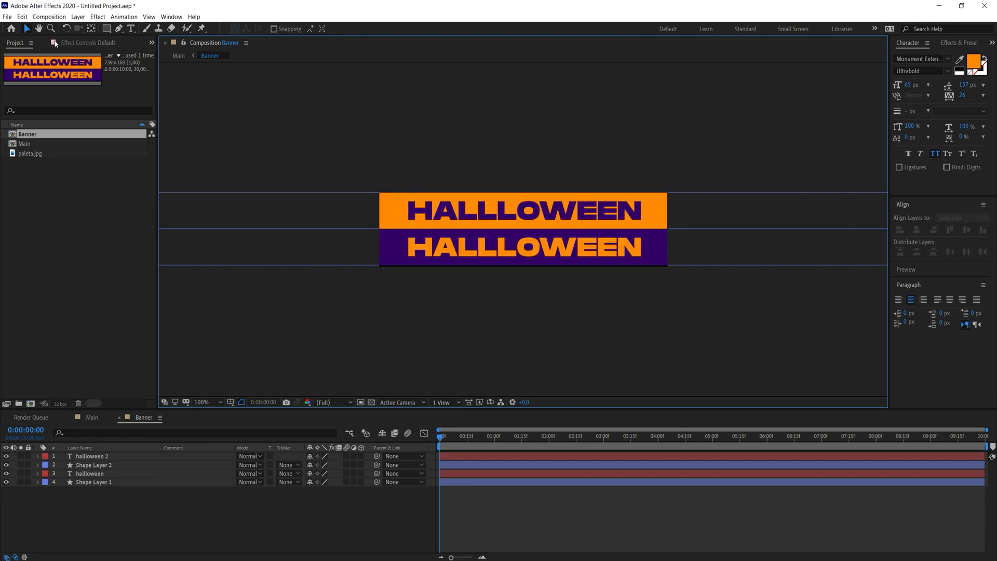
Set the Banner composition's height to 170 px to trim the leftover edge around the bands
click(28, 27)
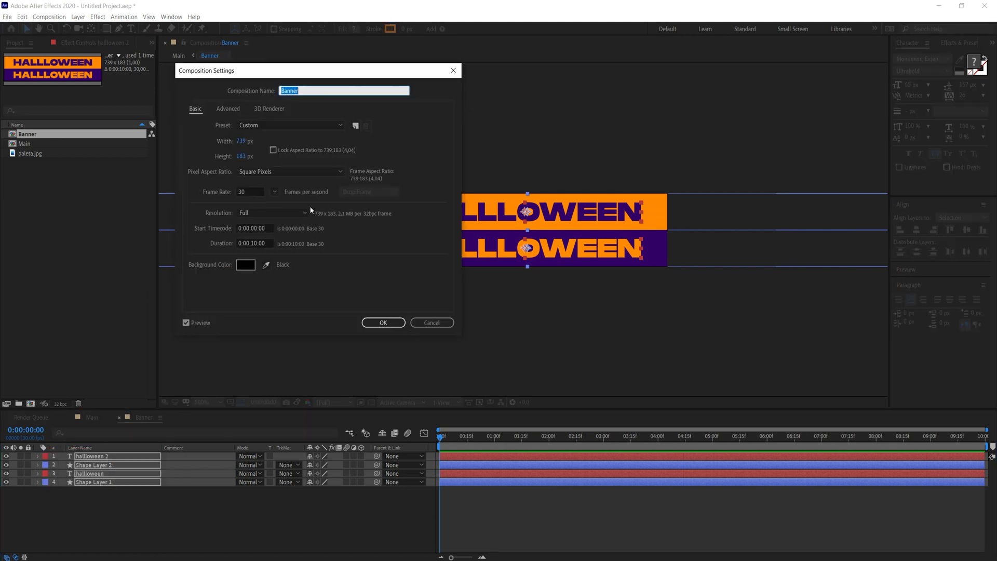
click(242, 156)
text(170)
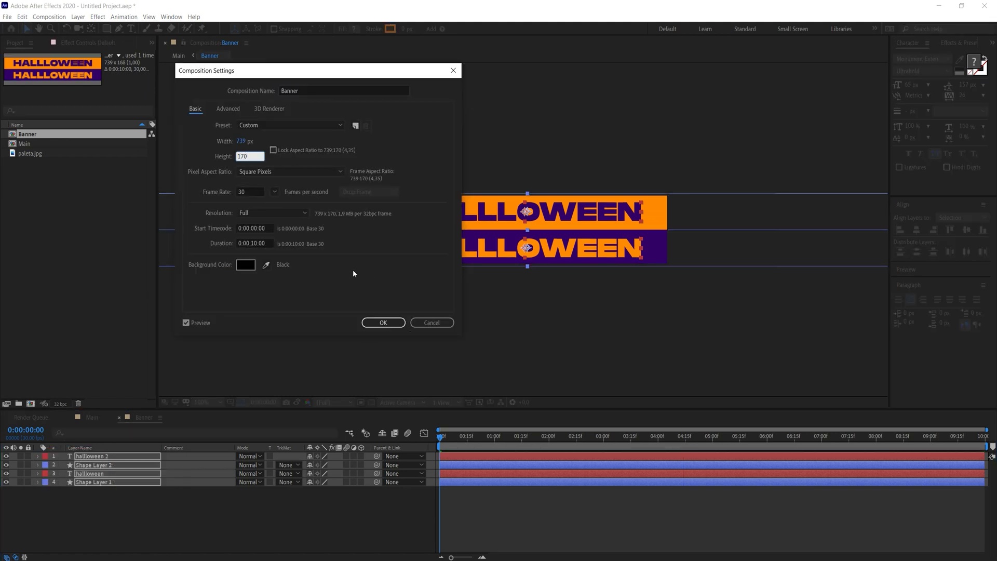
key(Return)
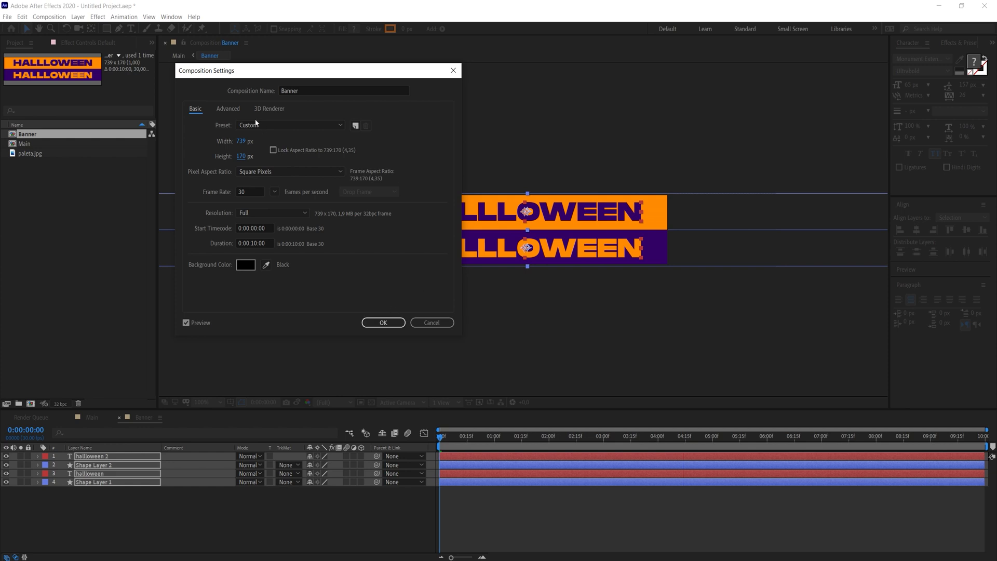
click(384, 323)
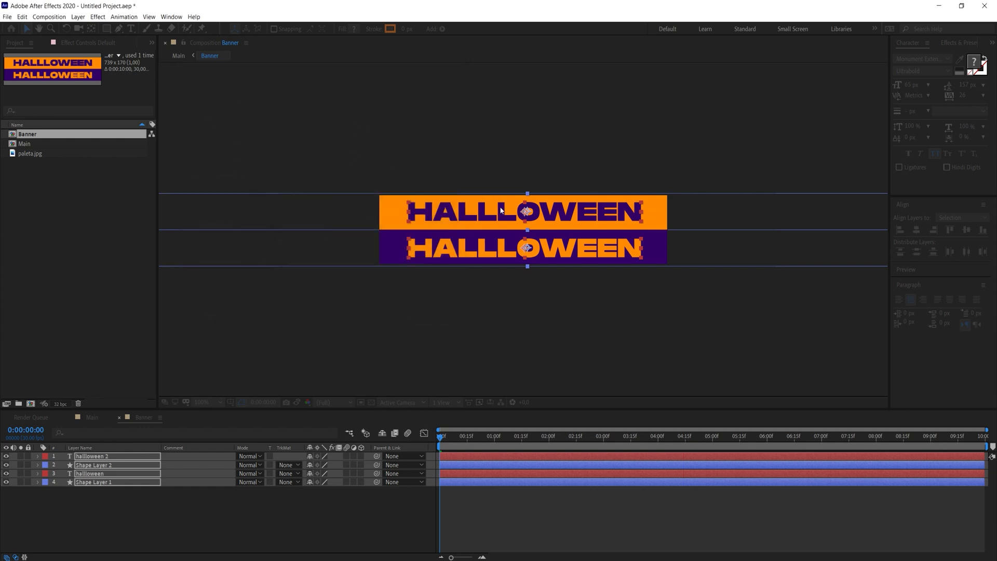
click(548, 155)
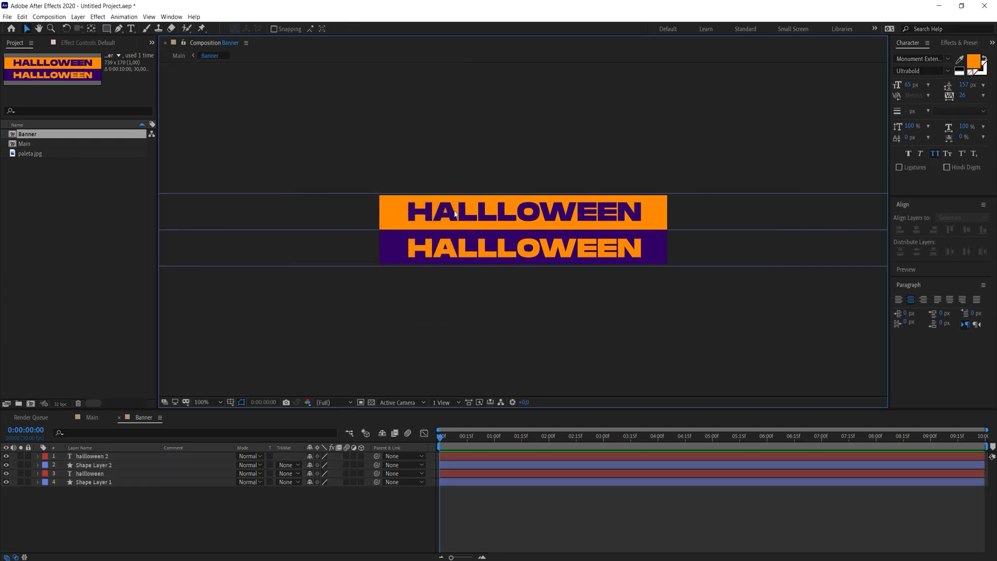
Centre the Banner layer vertically in the Main composition and apply the Motion Tile effect to it
click(93, 417)
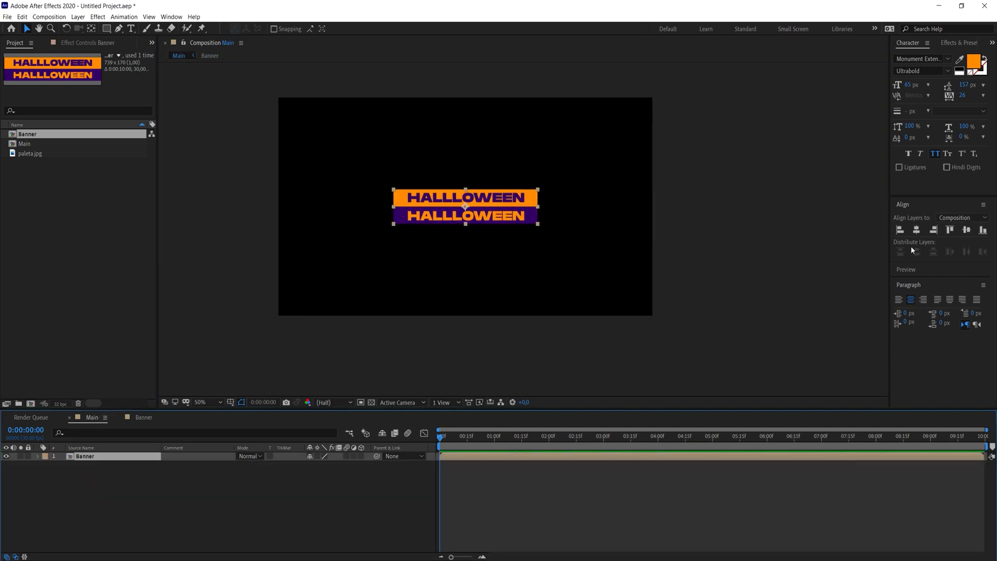
click(965, 232)
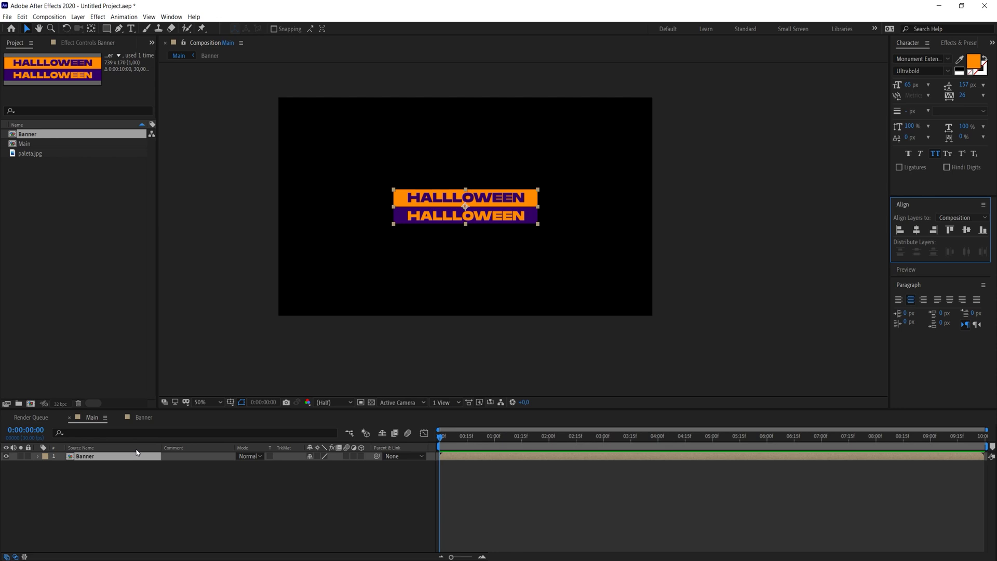
key(ctrl+space)
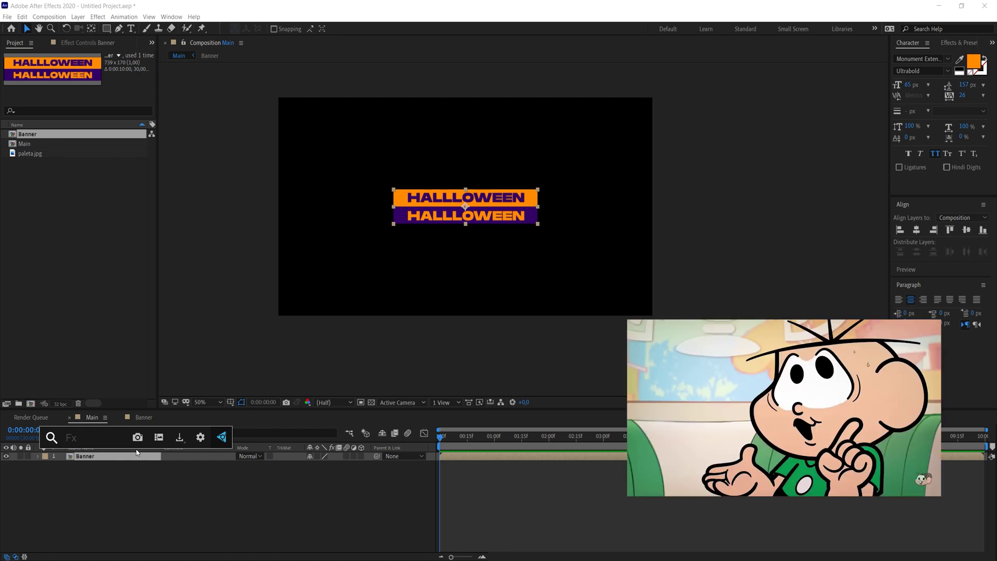
text(motion)
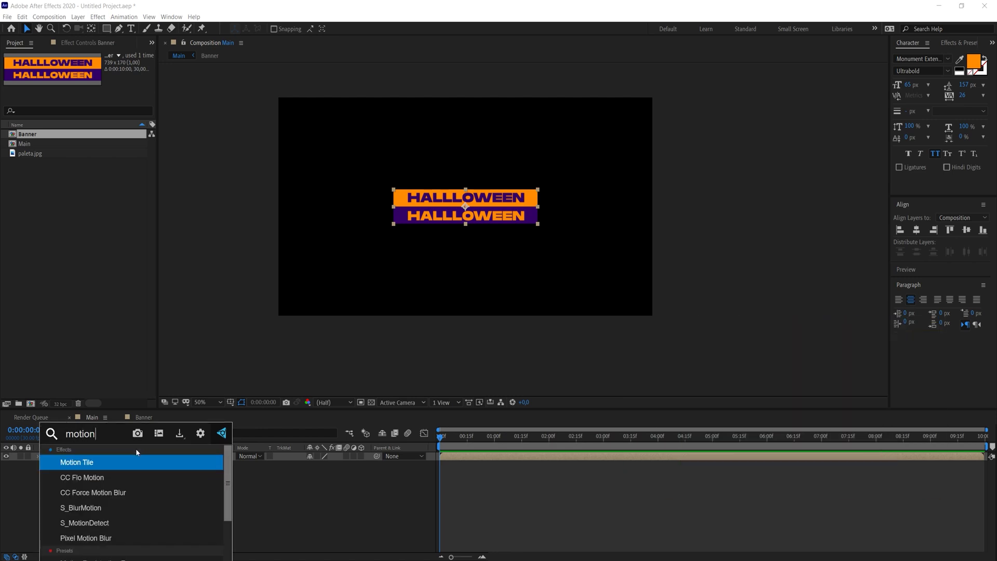
key(Return)
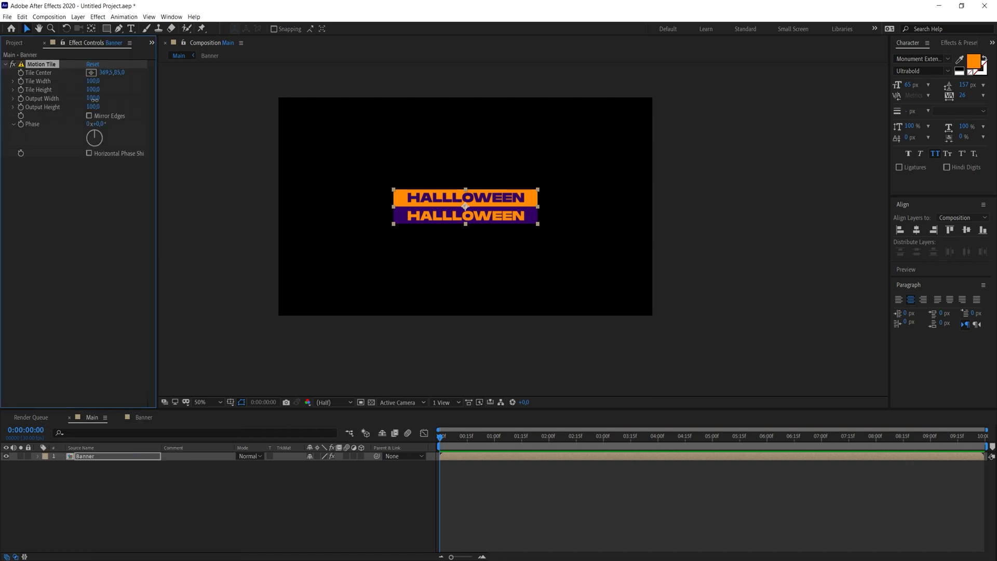
Set the Motion Tile's Output Width to 320 and Output Height to 750 so the bands fill the frame
drag(94, 99, 103, 98)
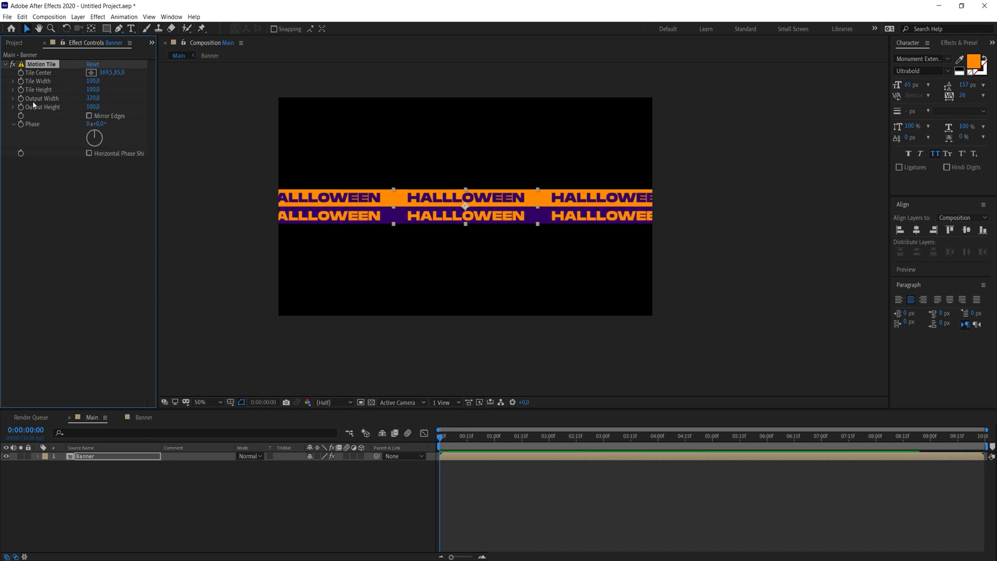
drag(89, 106, 113, 100)
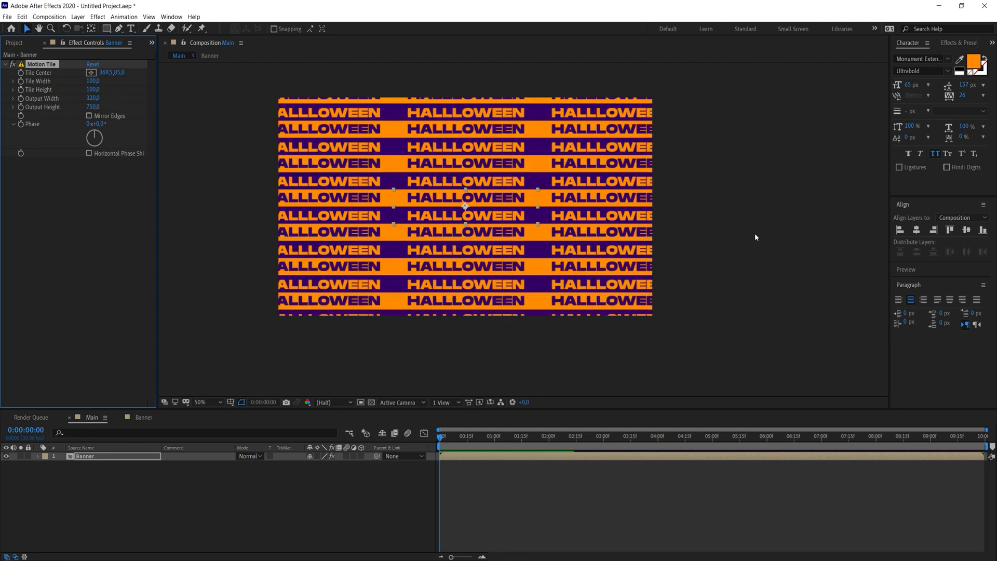
click(580, 226)
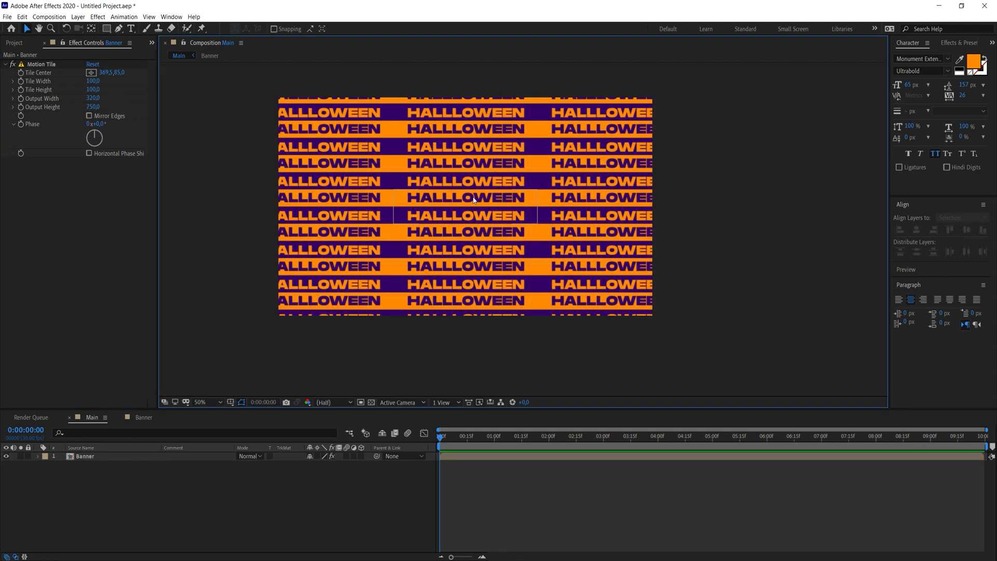
Keyframe Motion Tile's Tile Center from the start to 0:00:05:00, ending at a vertical value of 687, and preview the motion
click(492, 459)
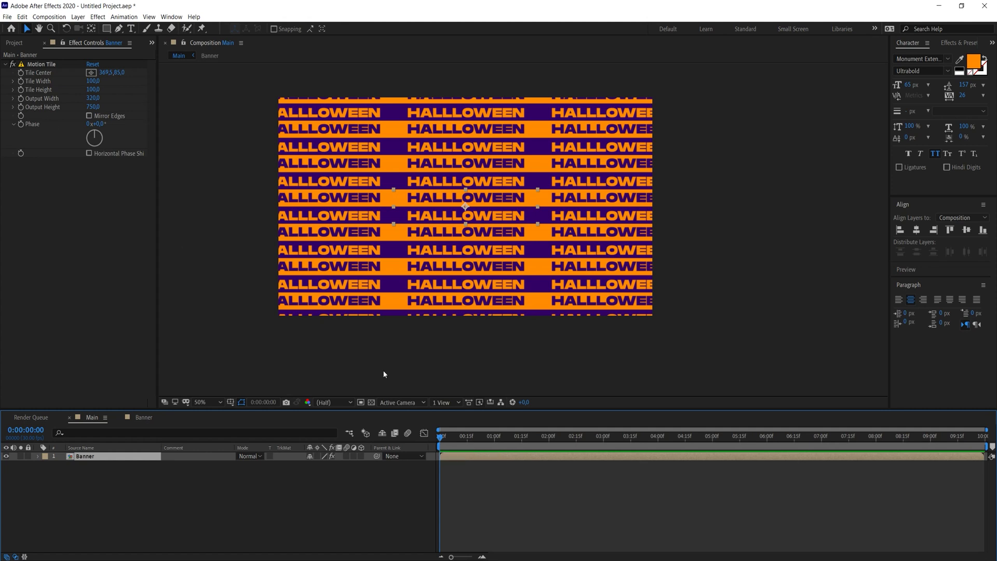
click(21, 73)
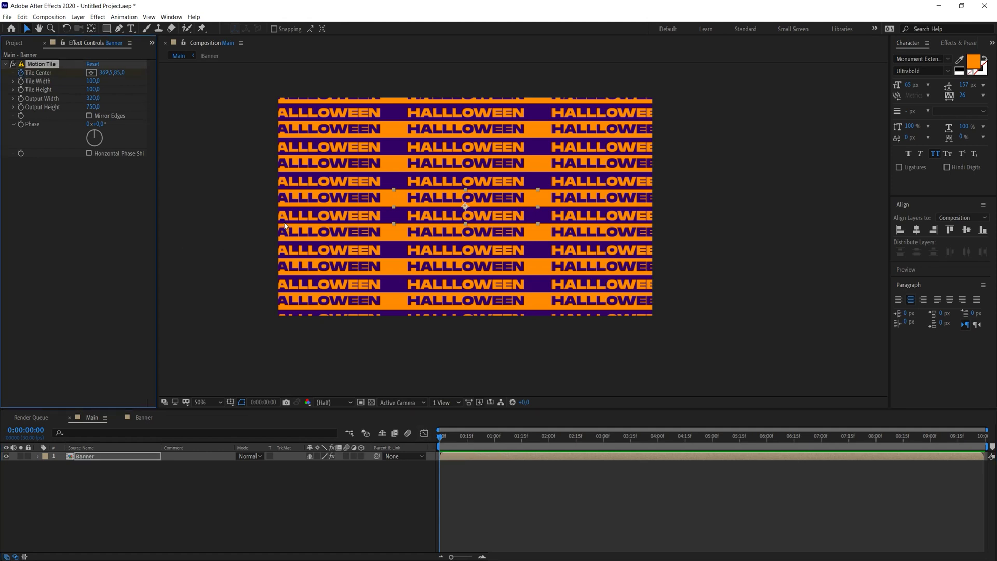
drag(447, 436, 712, 441)
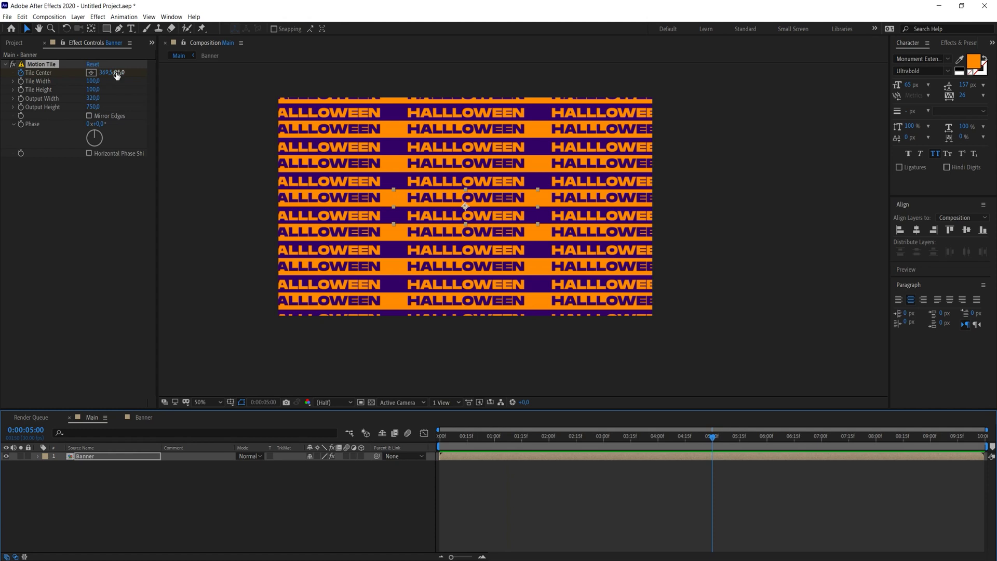
drag(120, 72, 384, 102)
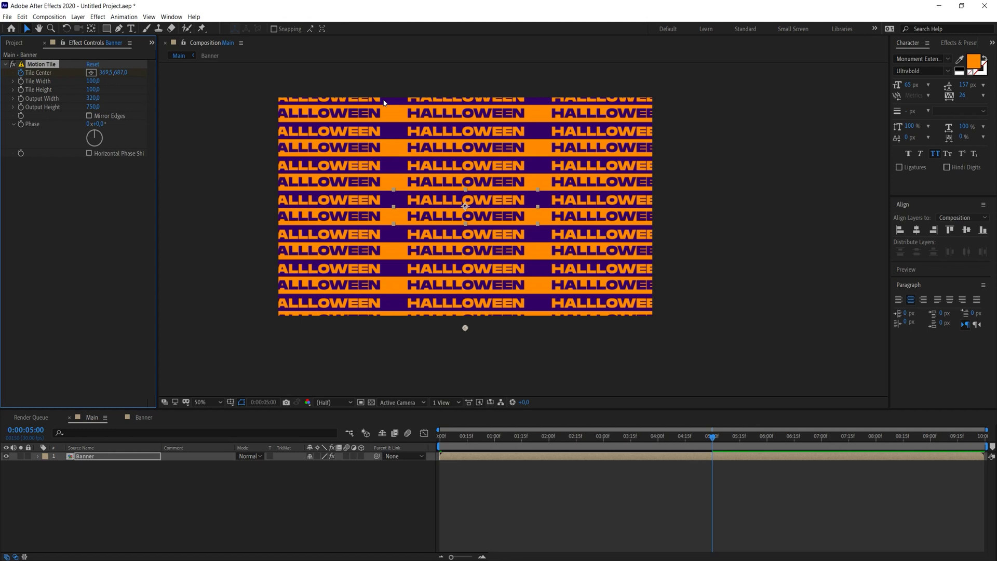
key(space)
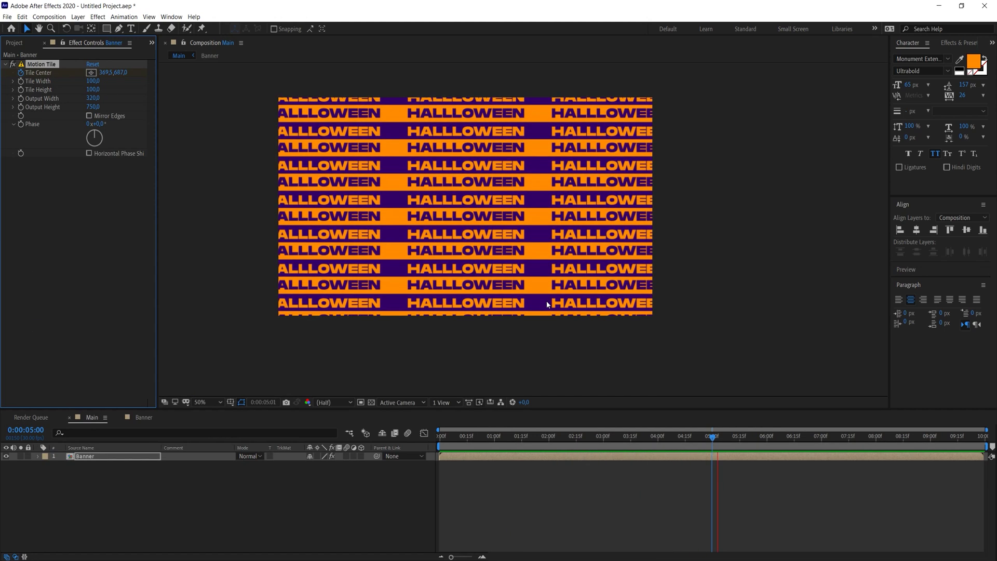
click(716, 436)
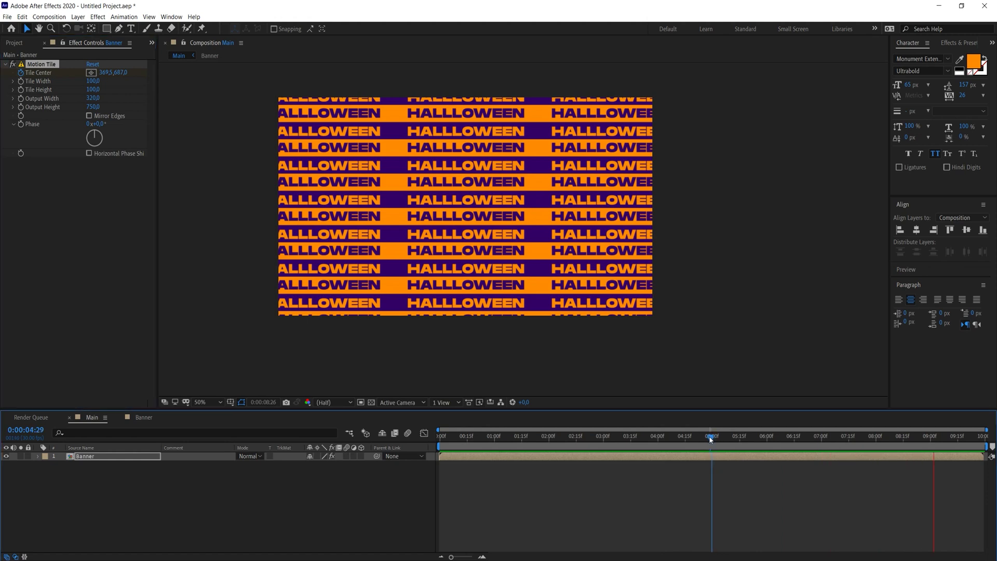
Reveal the Banner layer's keyframes and end the work area at the second Tile Center keyframe, 0:00:05:00
key(u)
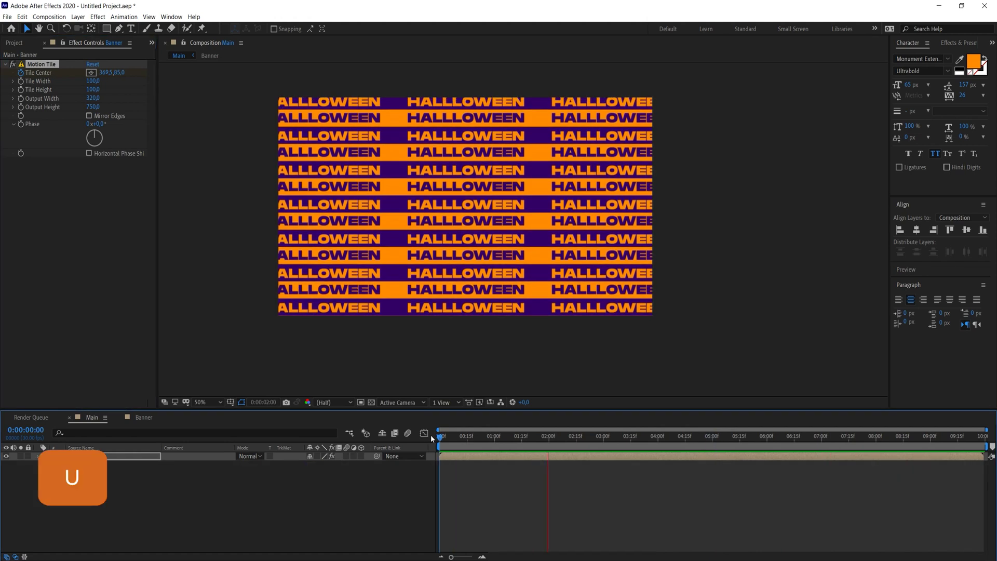
click(686, 436)
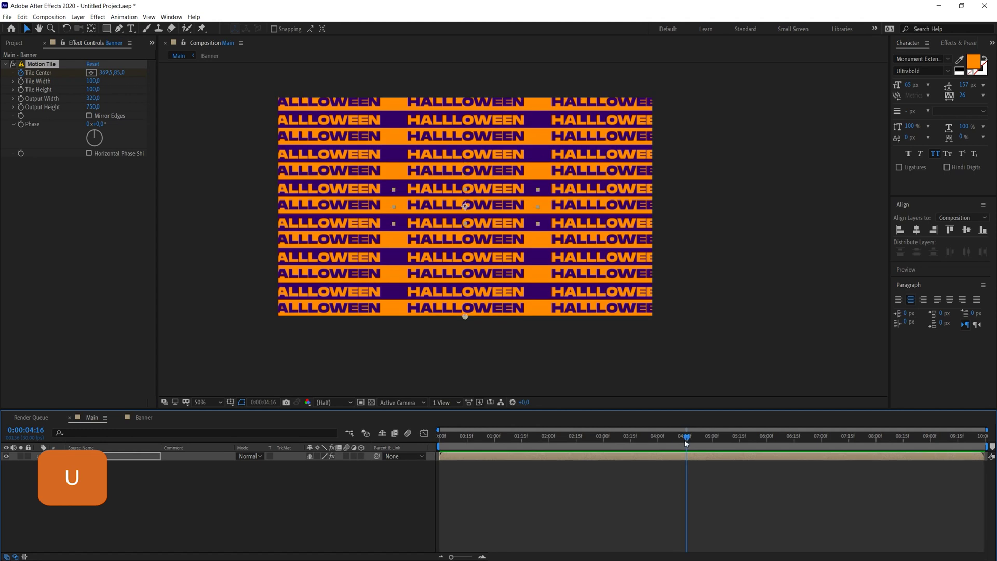
drag(688, 442, 715, 439)
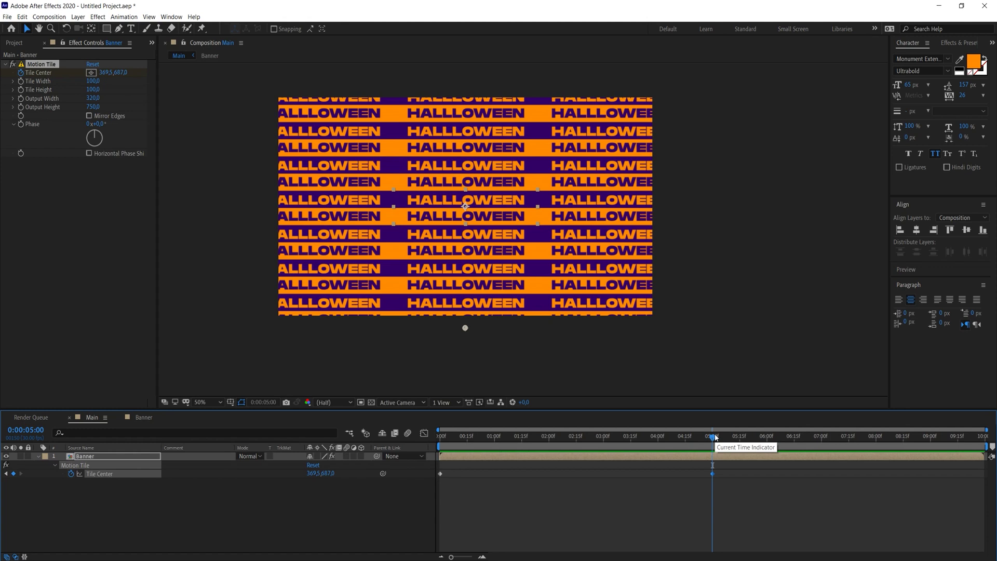
key(n)
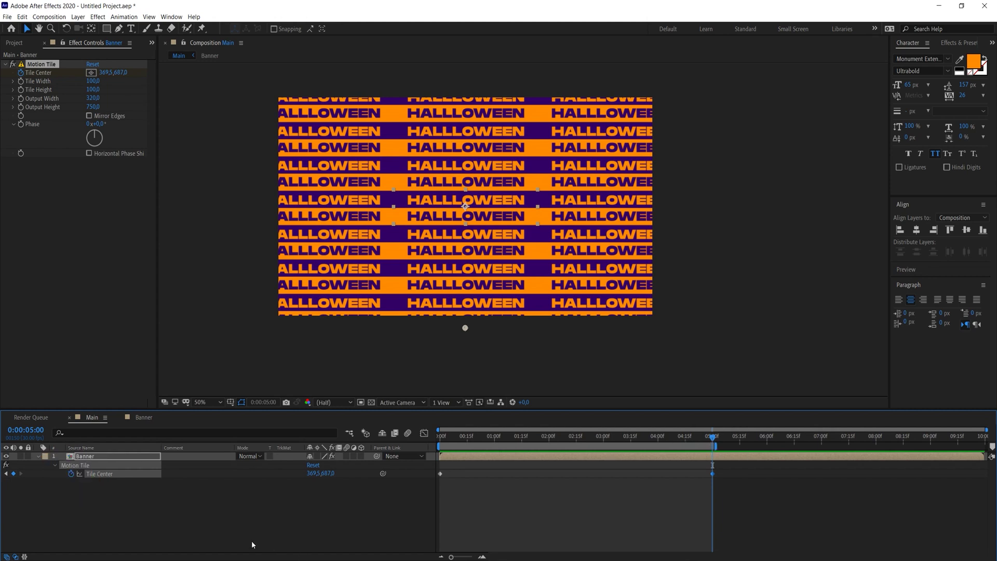
Pre-compose the Banner layer as "Banner Final", moving all attributes into the new composition
click(97, 456)
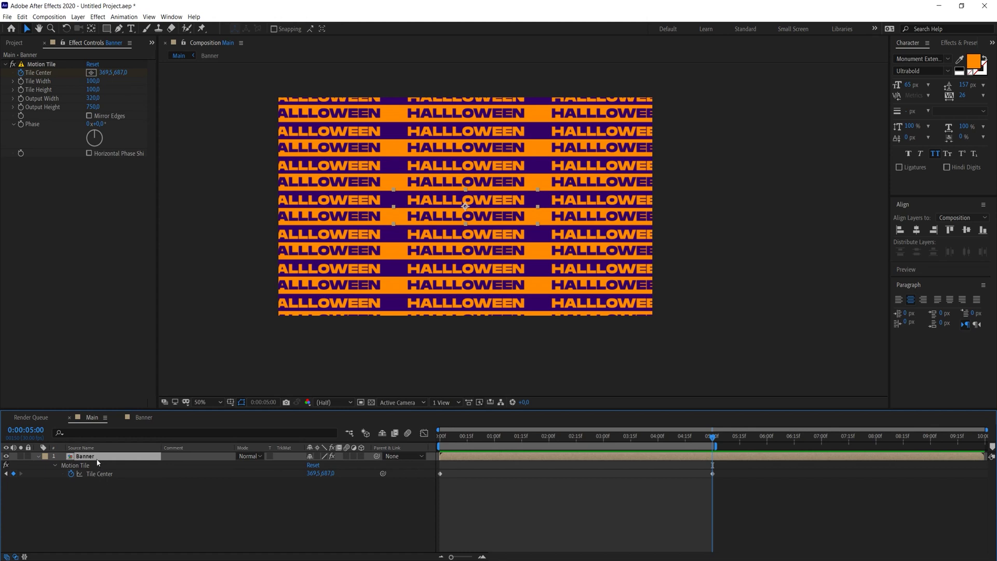
key(ctrl+shift+c)
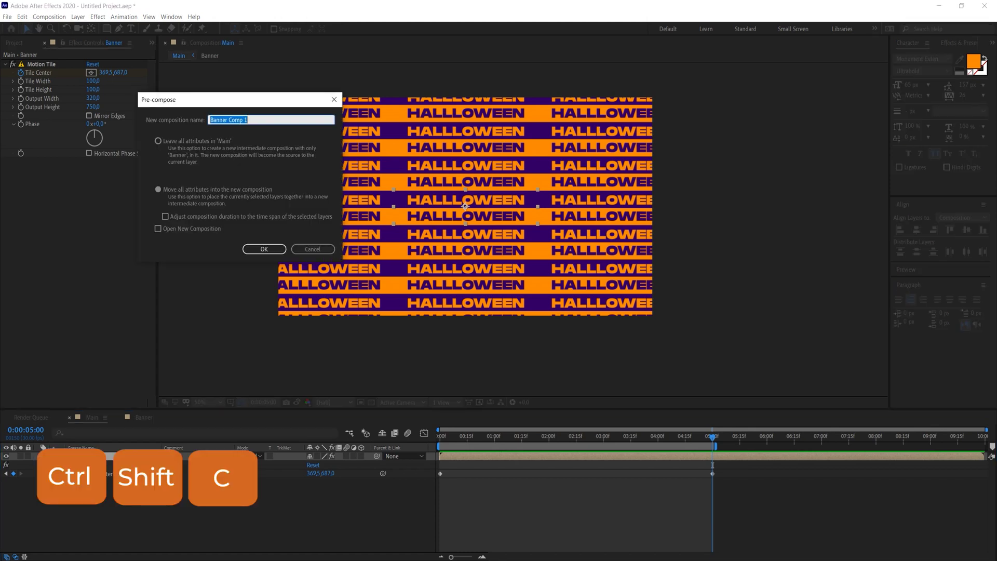
text(Banner Final)
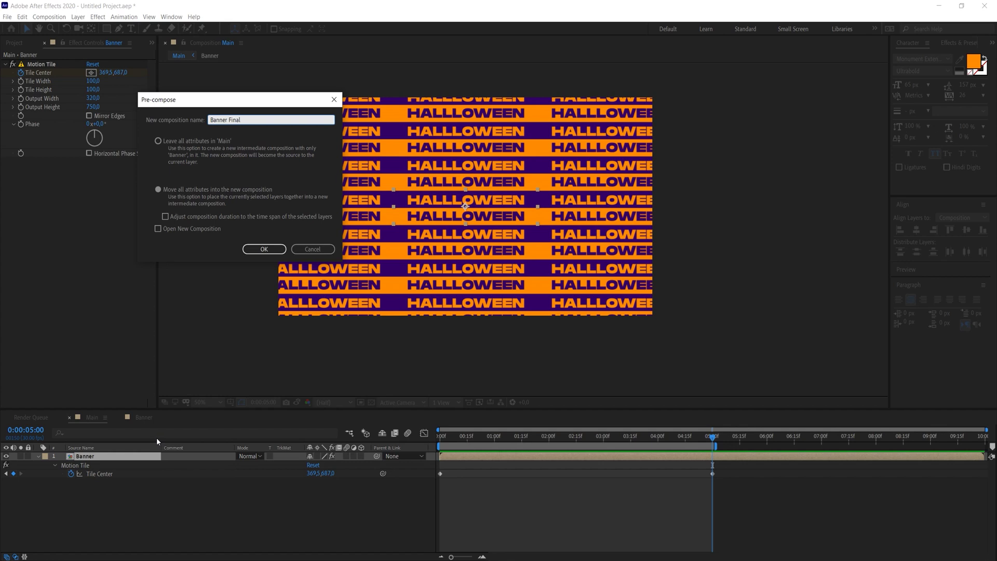
click(260, 249)
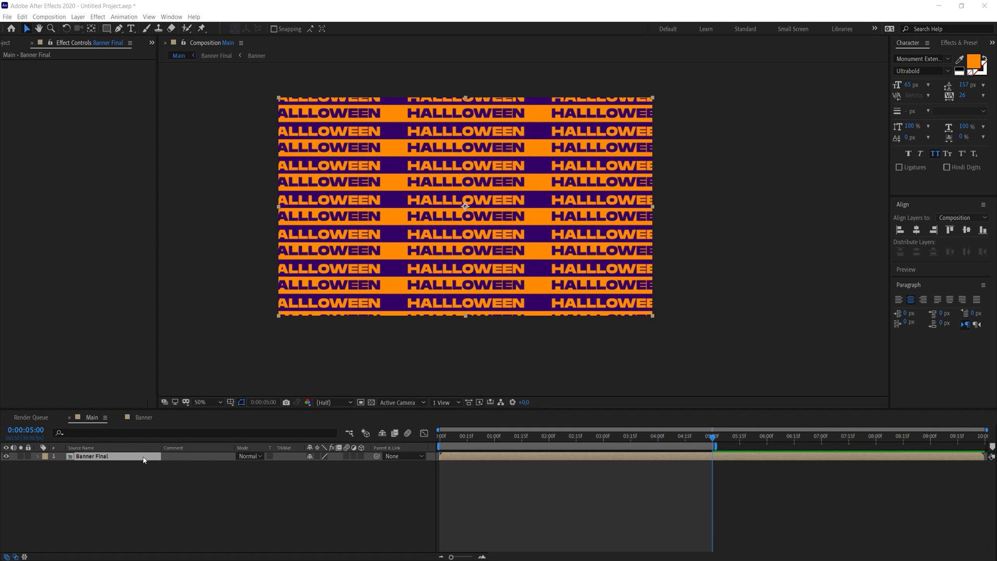
Apply the CC Cylinder effect to the Banner Final layer
key(ctrl+space)
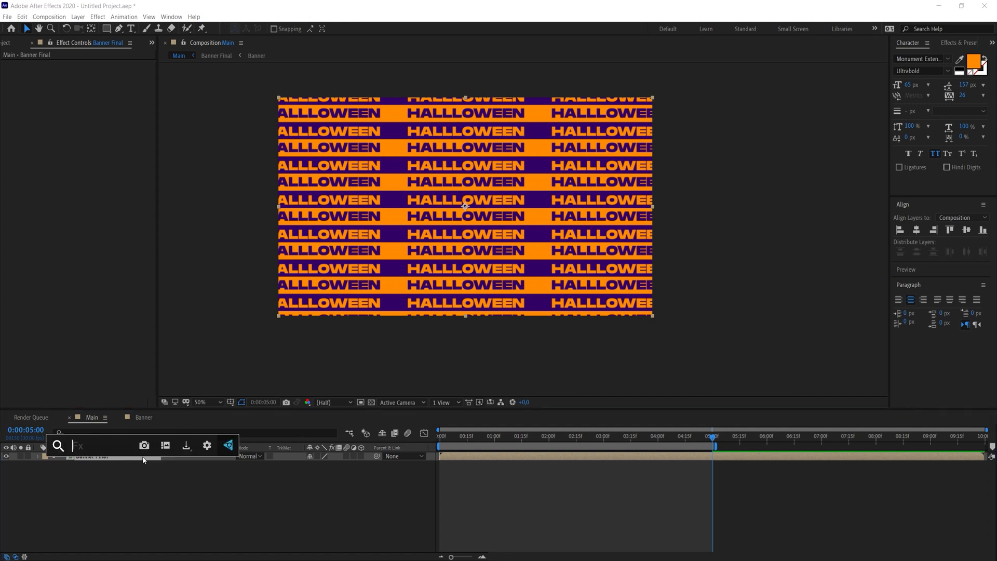
text(cc cy)
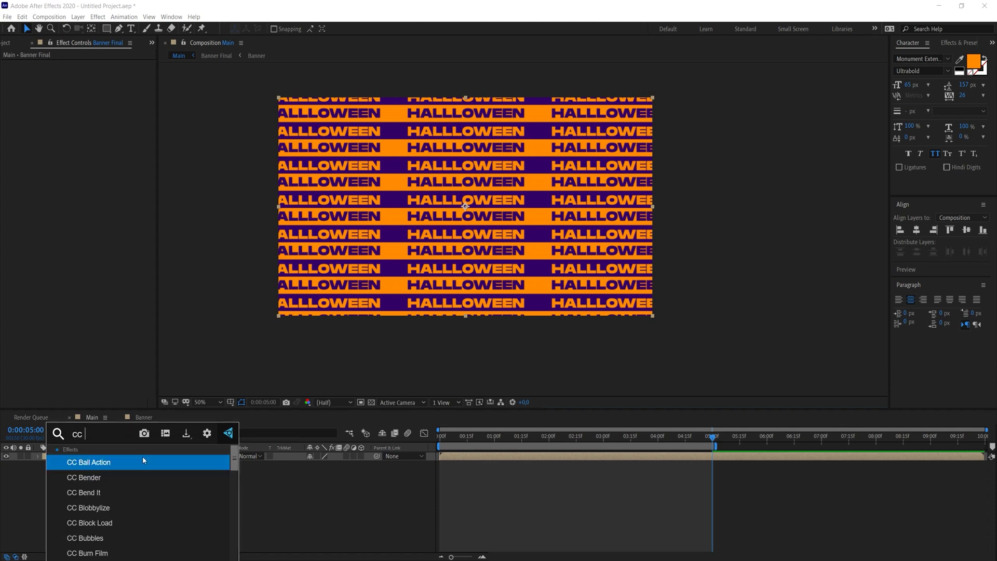
key(Return)
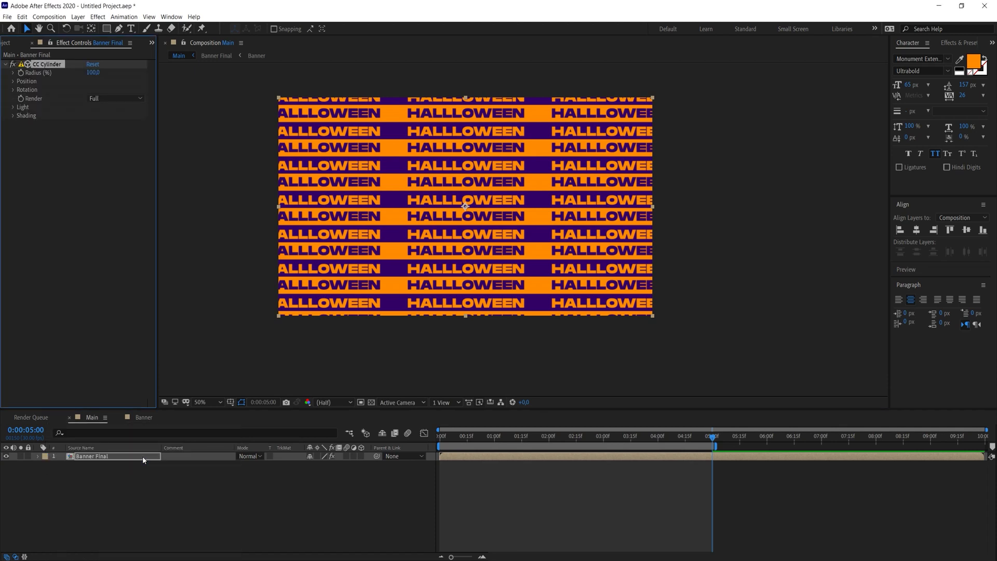
Set the CC Cylinder's Rotation X to 90° and return to the start of the timeline
click(13, 91)
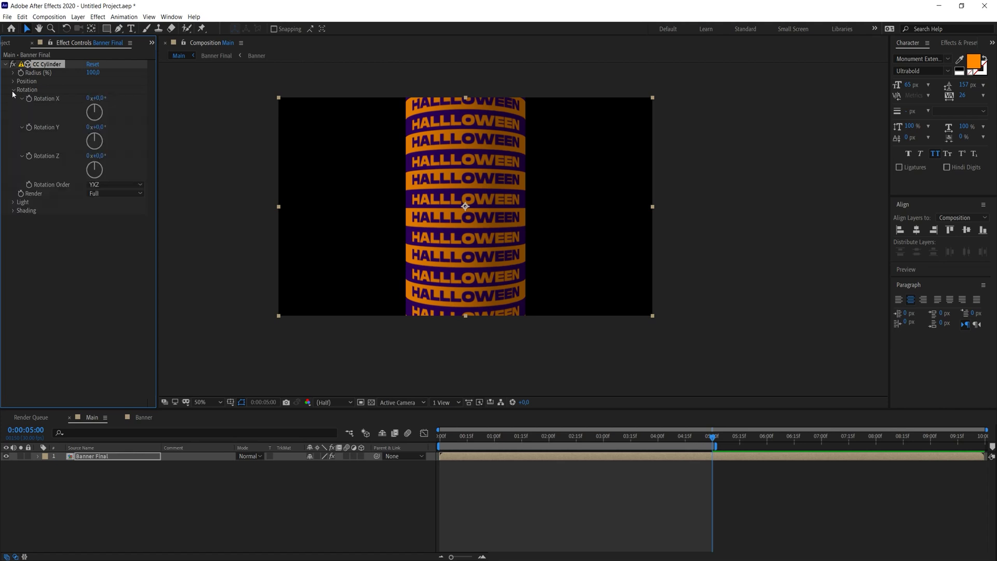
drag(96, 97, 108, 98)
click(108, 98)
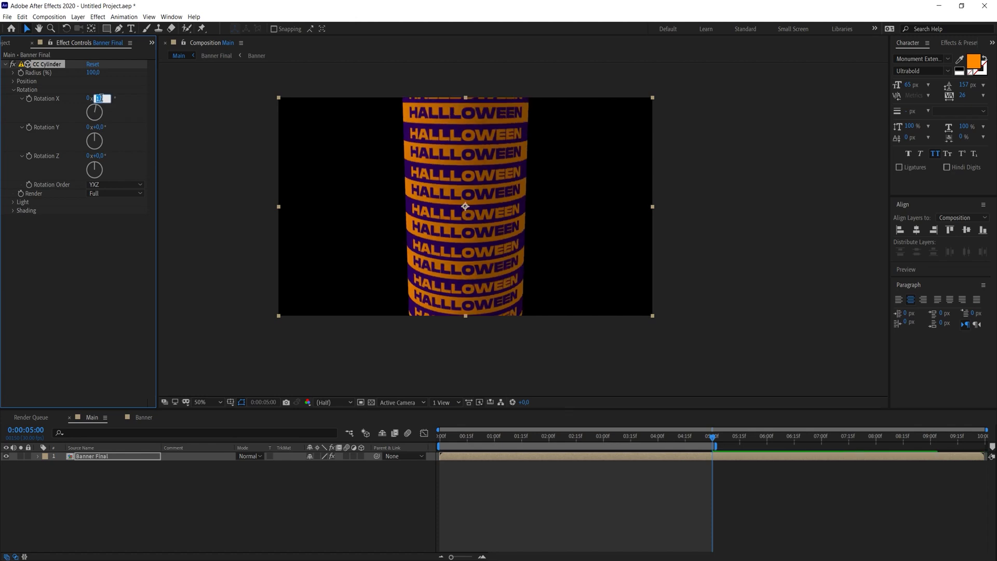
text(90)
key(Return)
key(Home)
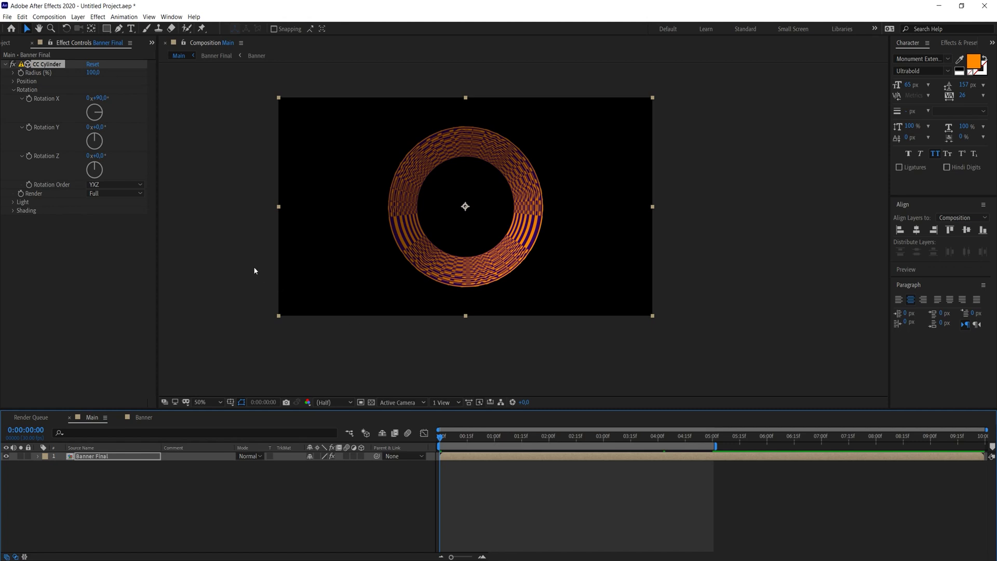
Set the CC Cylinder's Radius to 17% and Position Z to -1680 so the tunnel fills the frame
click(13, 81)
drag(93, 107, 31, 107)
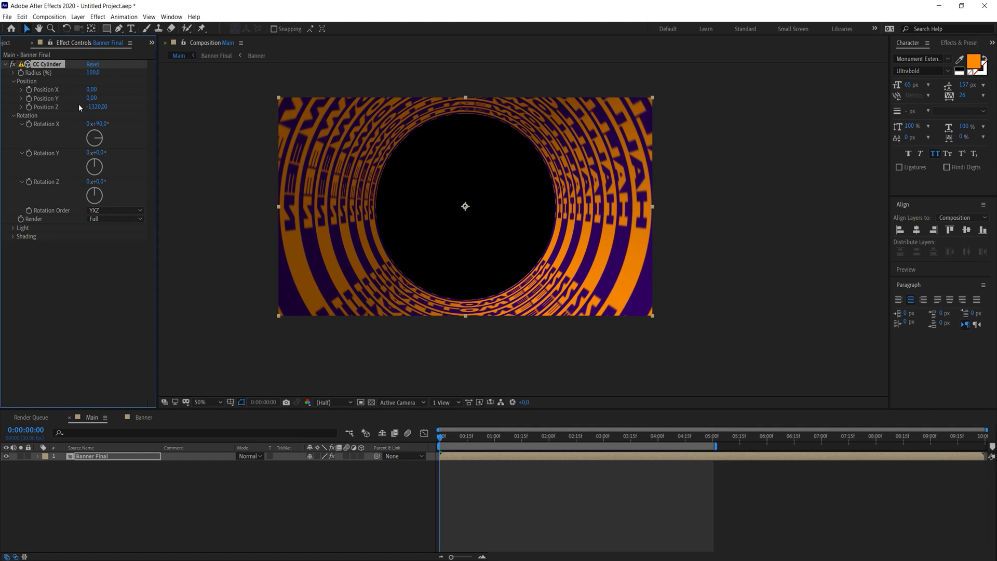
drag(79, 105, 77, 104)
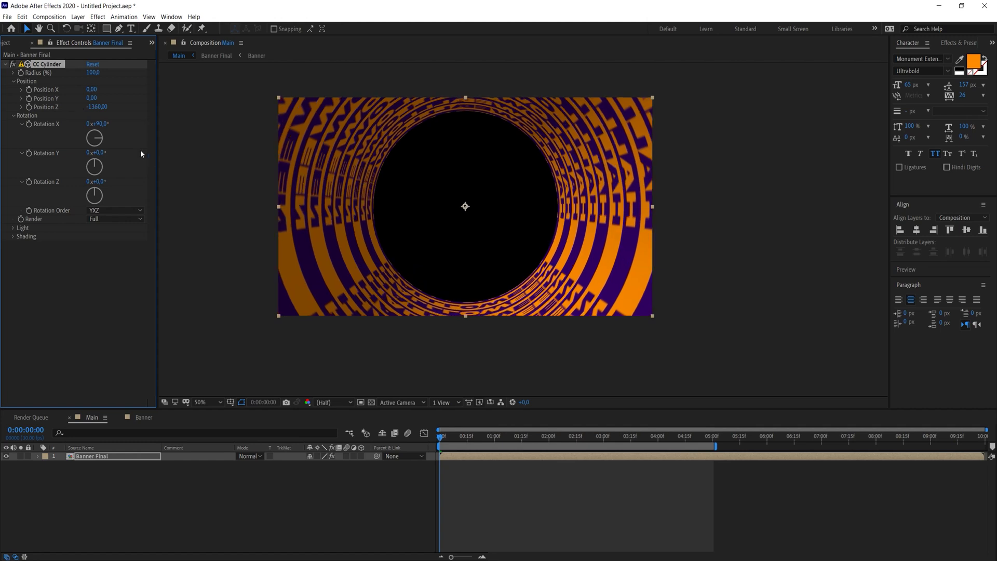
click(97, 106)
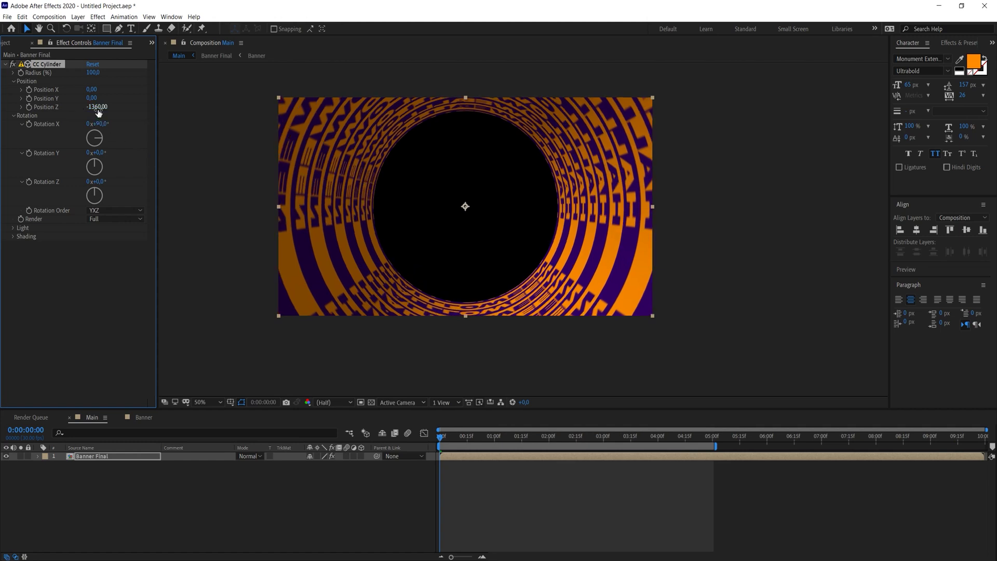
click(90, 77)
text(17)
key(Return)
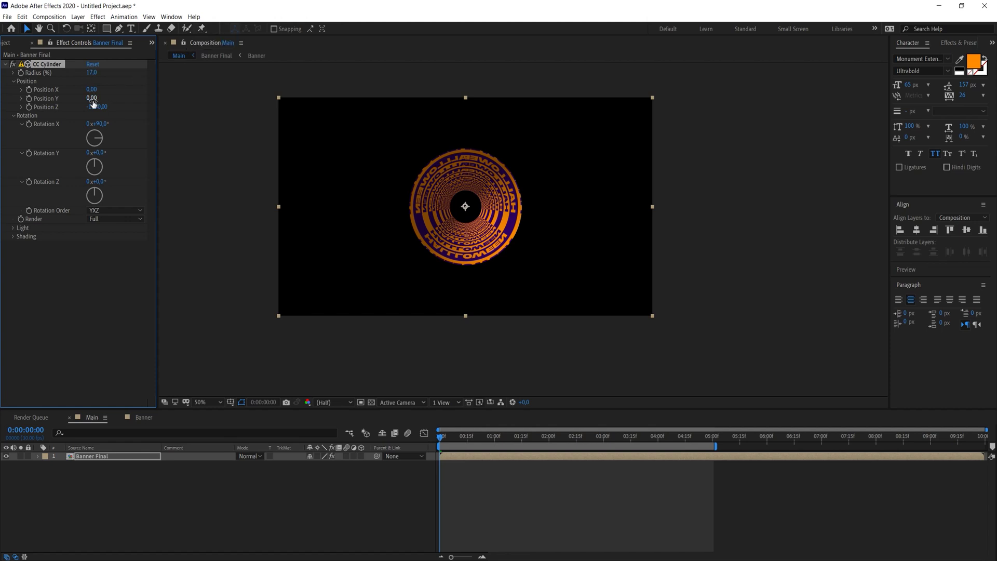
drag(86, 107, 63, 97)
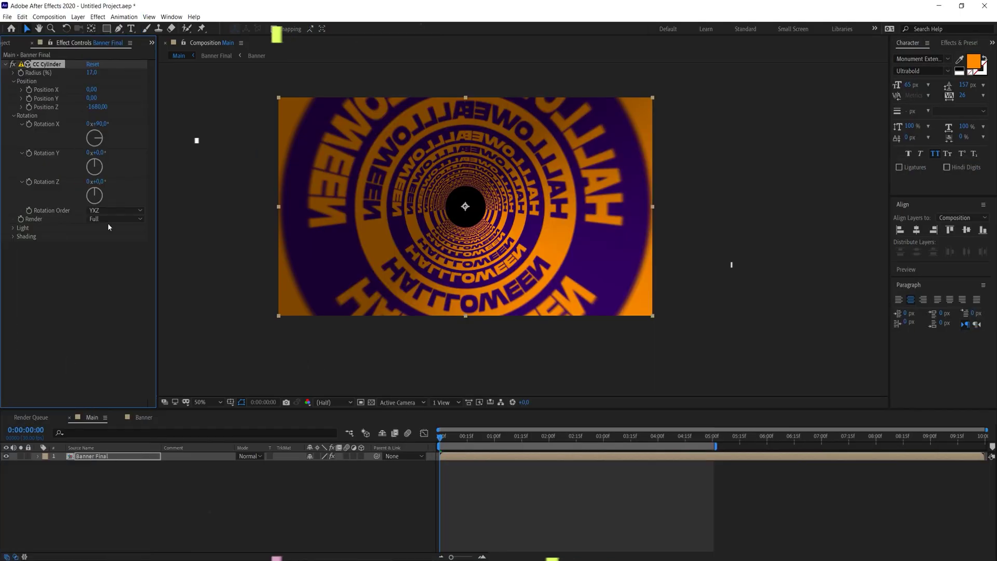
Adjust the CC Cylinder's lighting with Ambient at 58, Diffuse at 73 and Light Intensity at 80
click(13, 237)
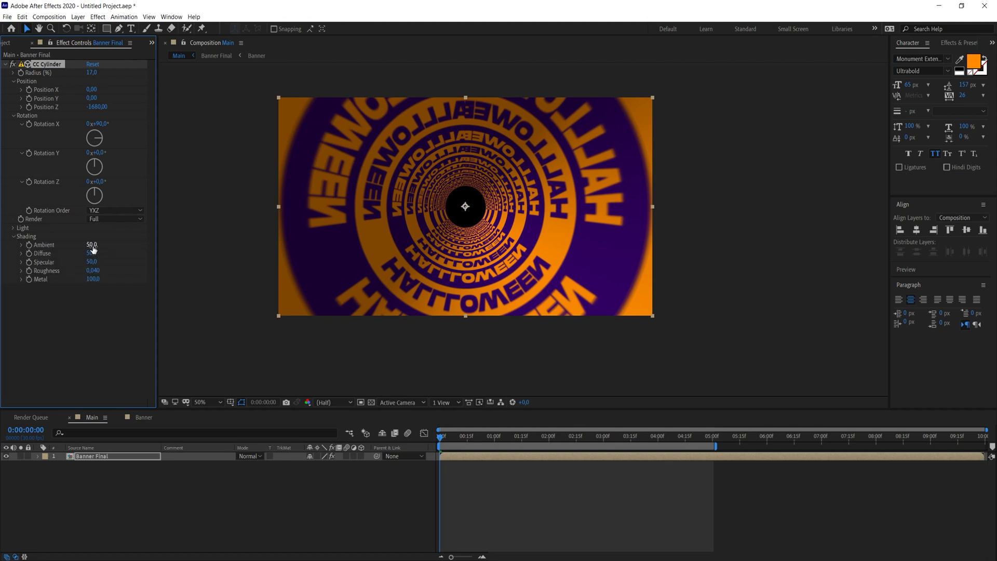
drag(93, 250, 97, 250)
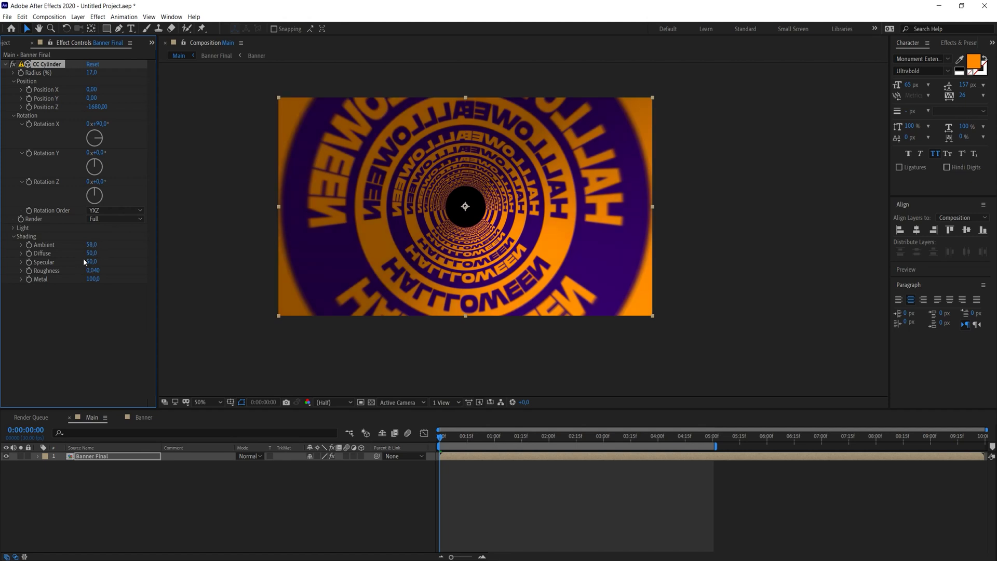
drag(91, 253, 101, 253)
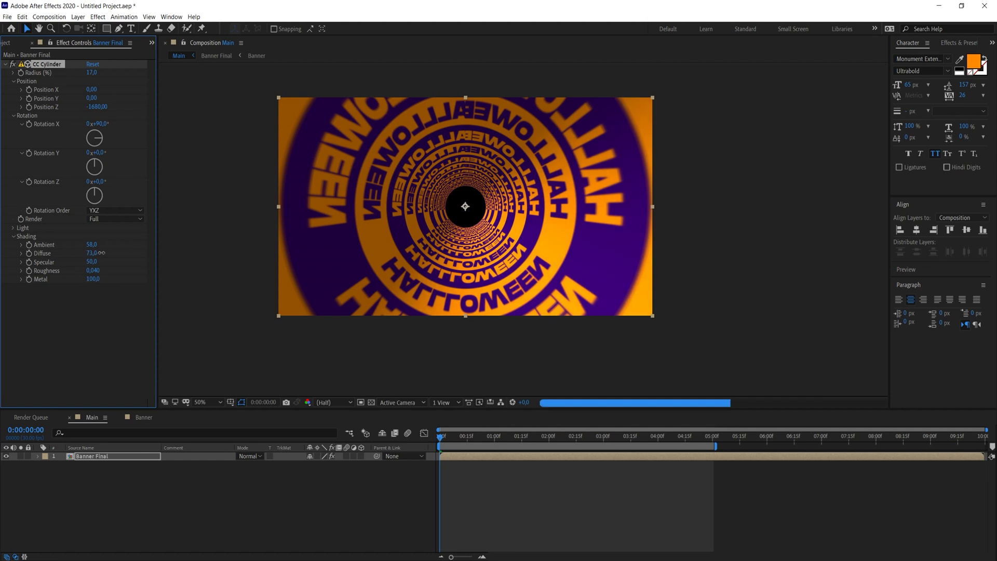
click(13, 228)
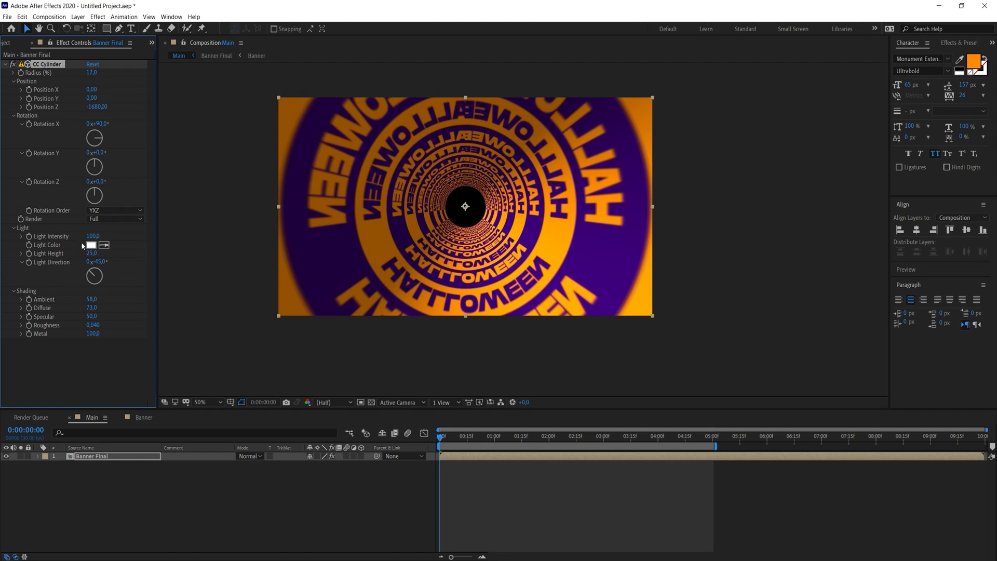
drag(93, 236, 82, 240)
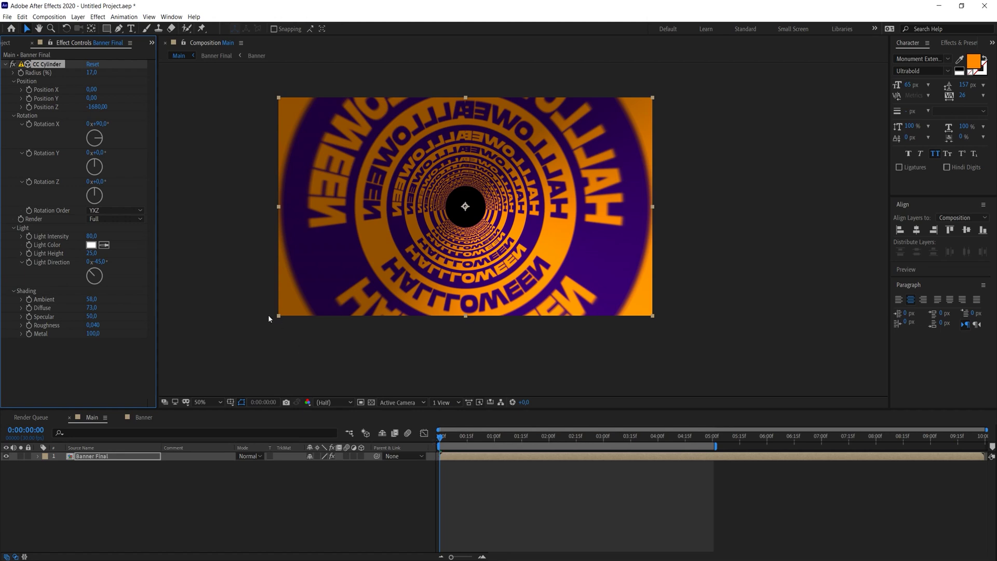
Keyframe the CC Cylinder's Rotation Y from 0° at the start to a slight positive turn at 0:00:06:00, and preview the motion
click(29, 154)
key(End)
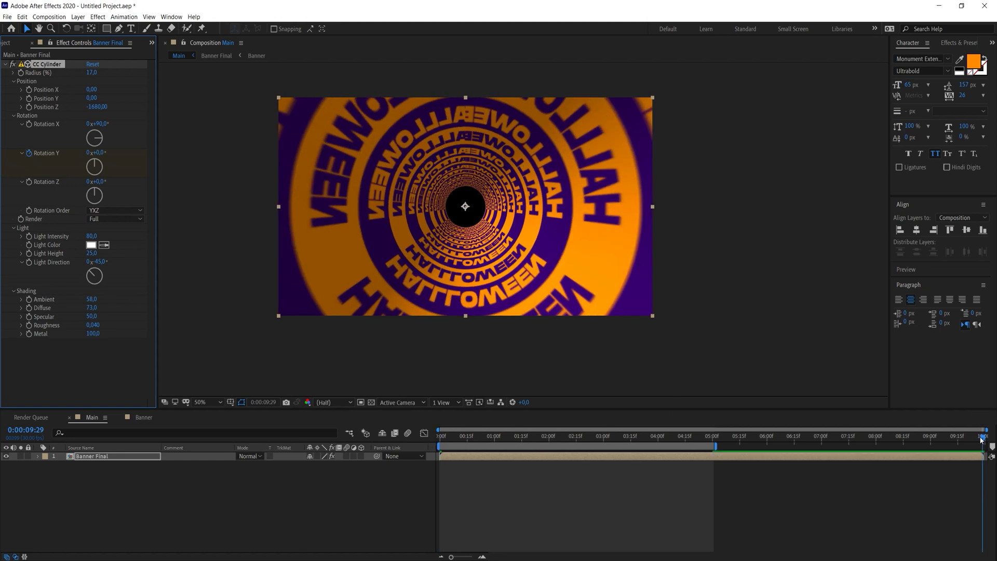
drag(979, 434, 766, 456)
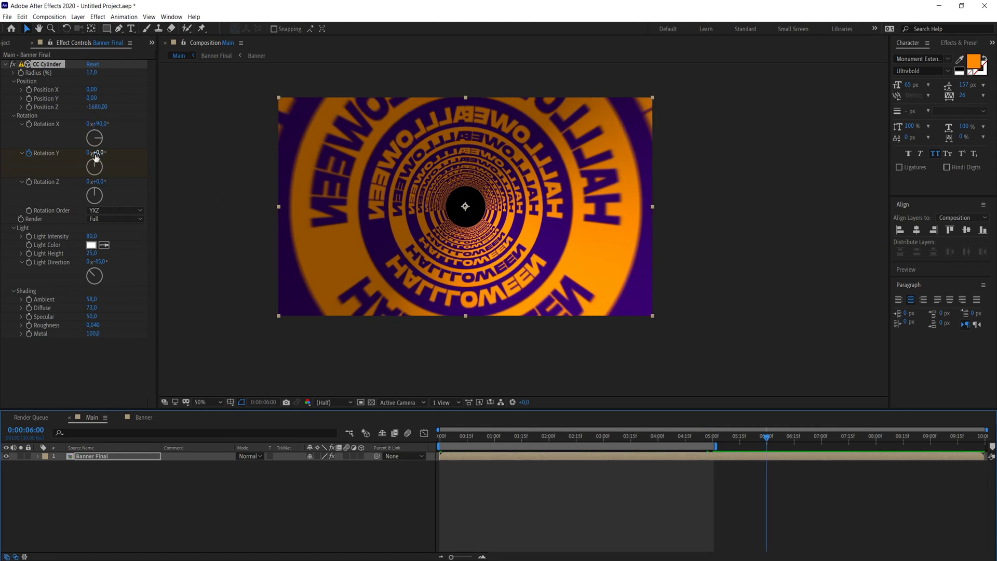
drag(101, 156, 126, 162)
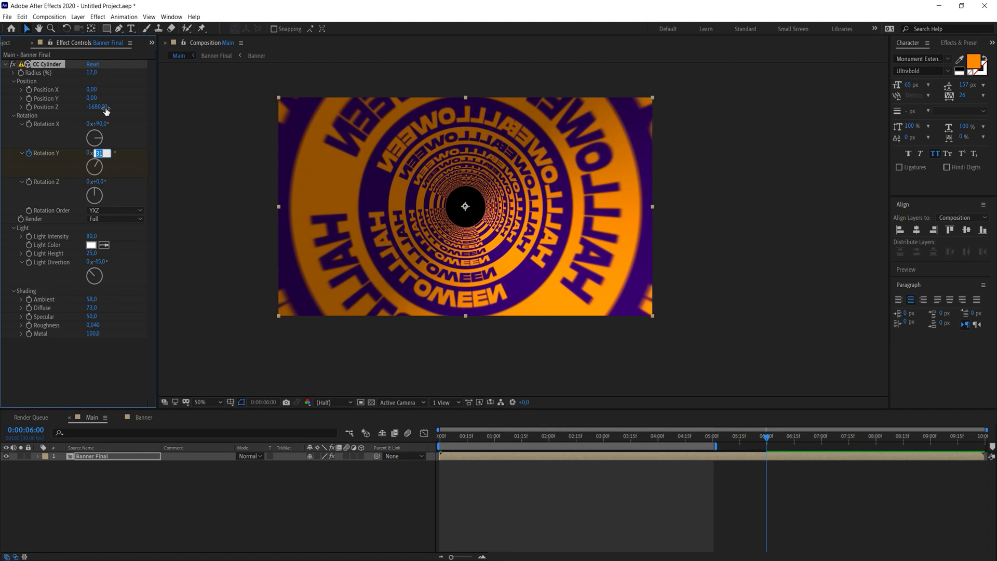
click(762, 313)
key(space)
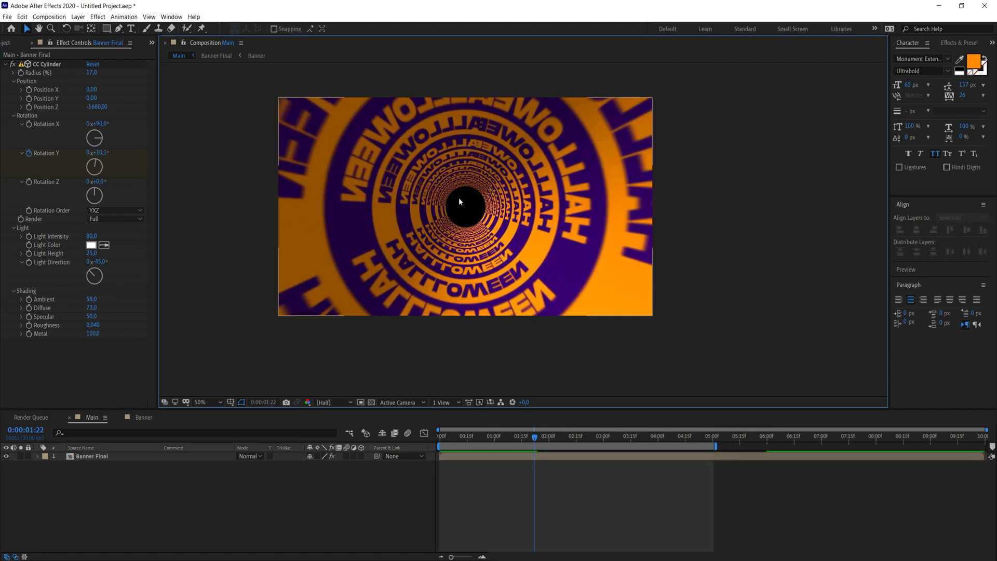
Duplicate the Banner Final layer and set the copy's CC Cylinder Position Z to -590 to extend the tunnel inward
click(90, 456)
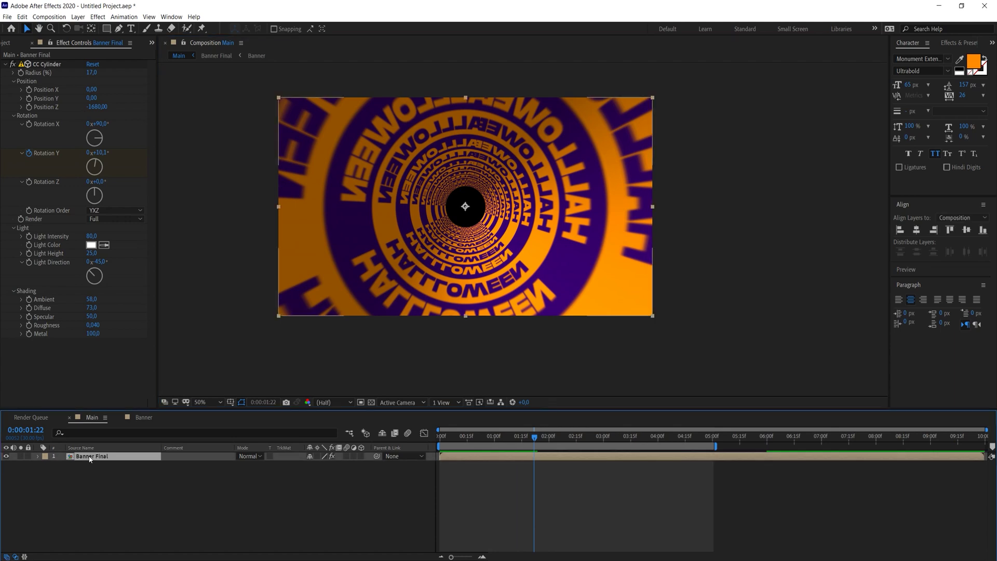
key(ctrl+d)
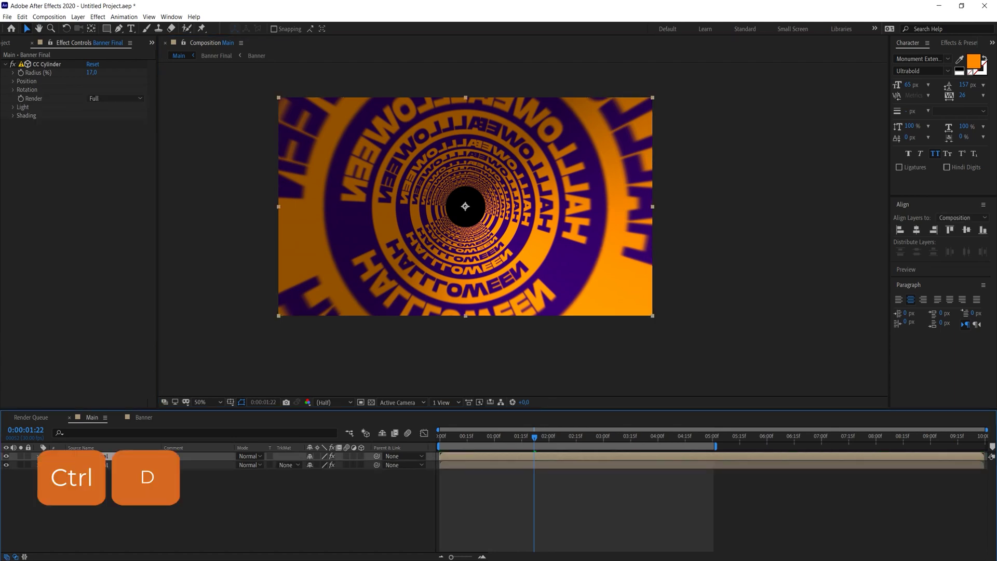
click(14, 82)
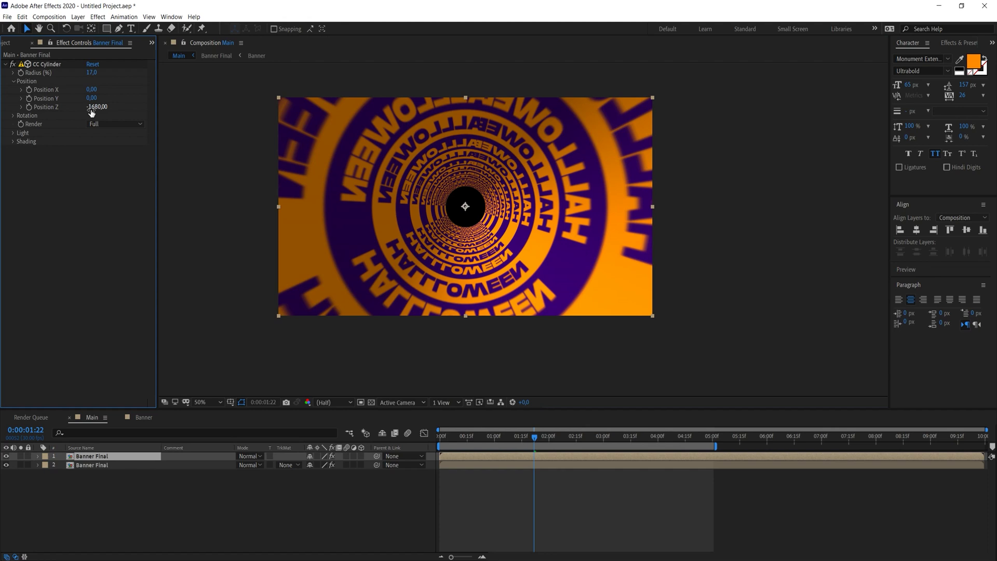
drag(93, 110, 150, 112)
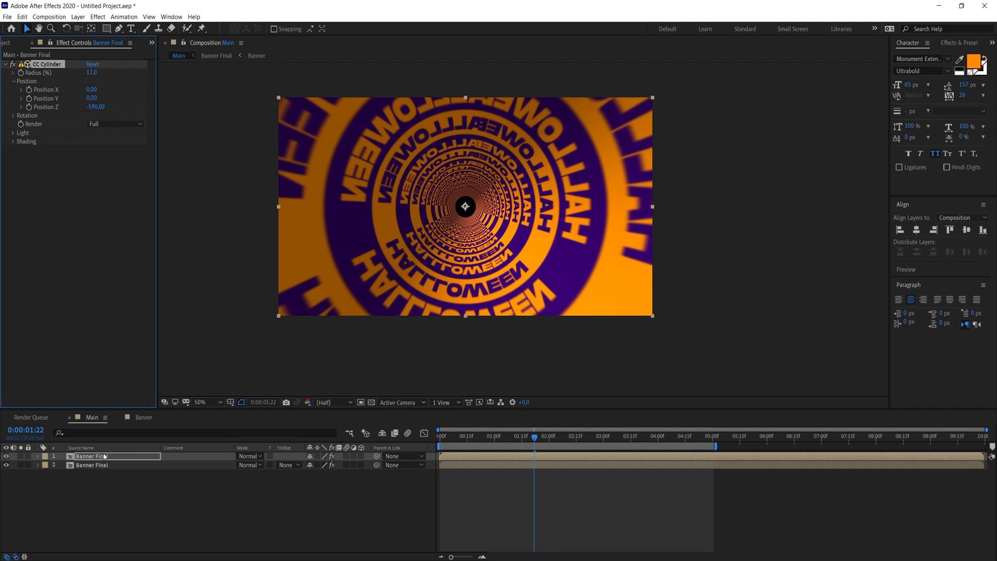
Duplicate the upper Banner Final layer again and set the new copy's CC Cylinder Position Z to 490
key(ctrl+d)
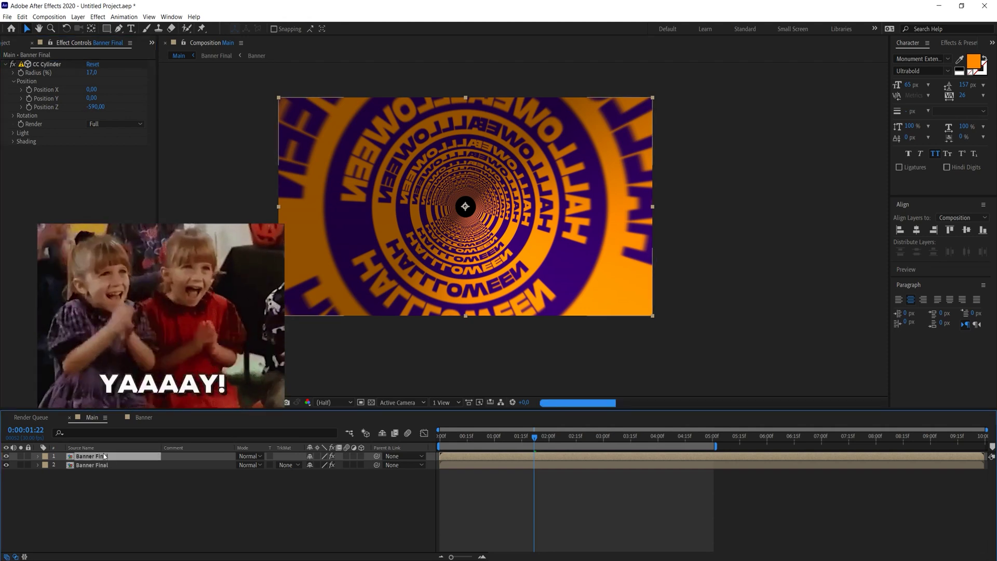
click(14, 81)
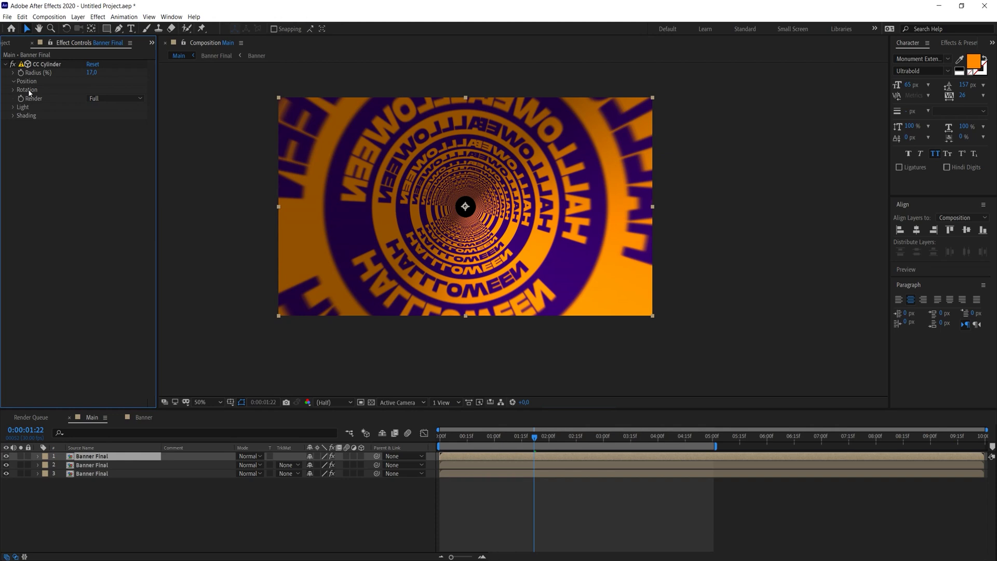
drag(95, 113, 147, 109)
click(764, 278)
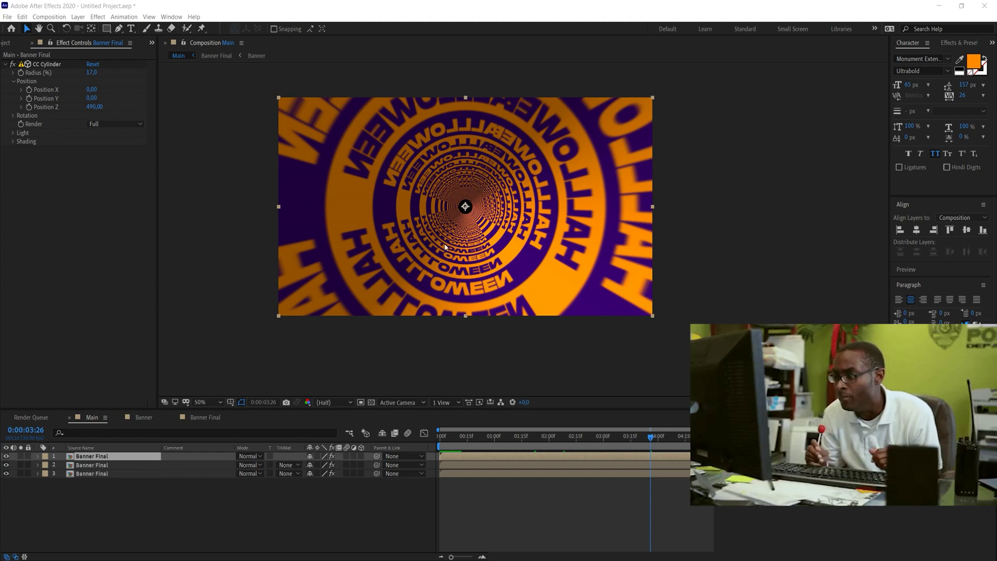
In the Banner Final composition, enable Mirror Edges in the Banner layer's Motion Tile and set its Phase to about 354°
double_click(109, 456)
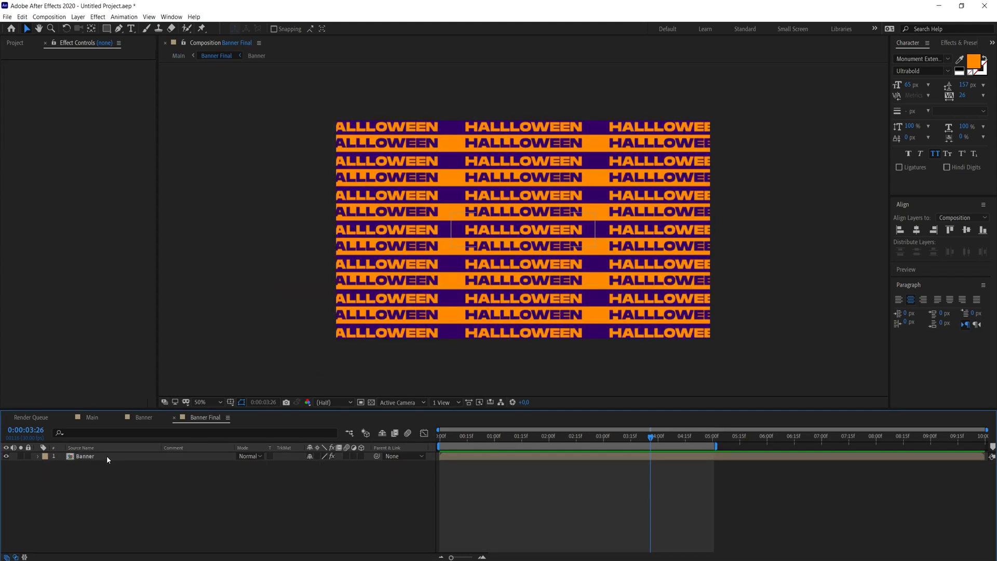
click(107, 456)
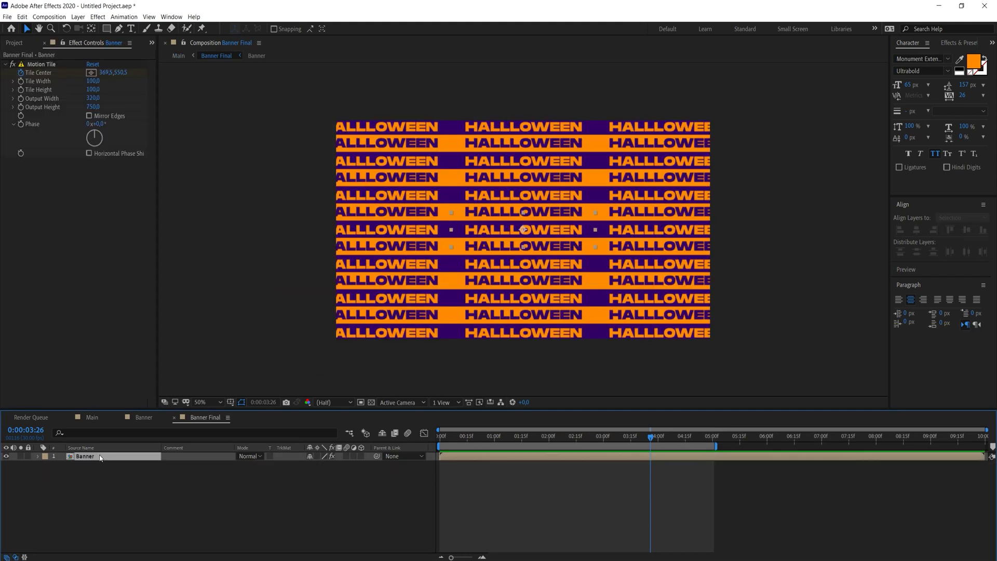
click(90, 117)
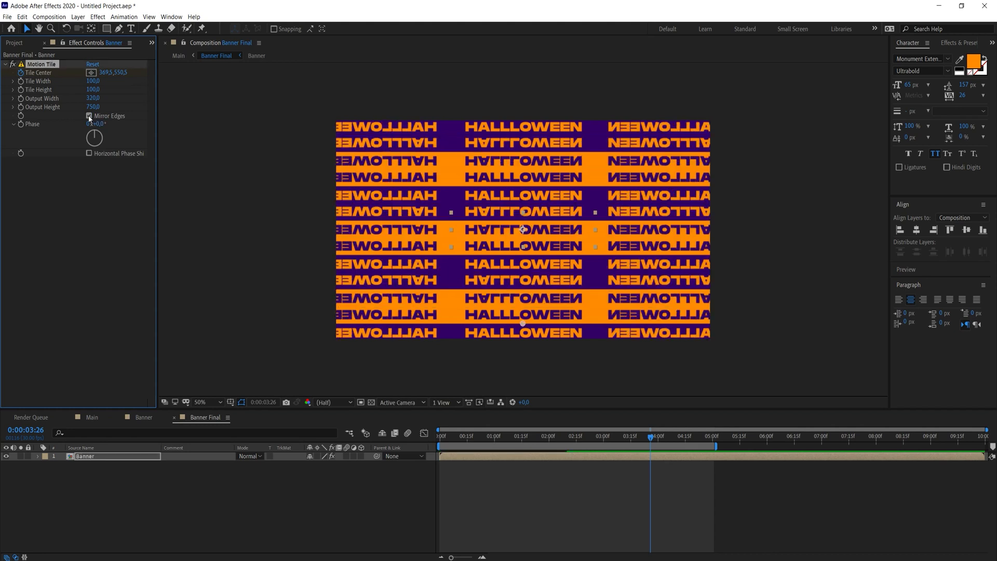
drag(97, 124, 302, 149)
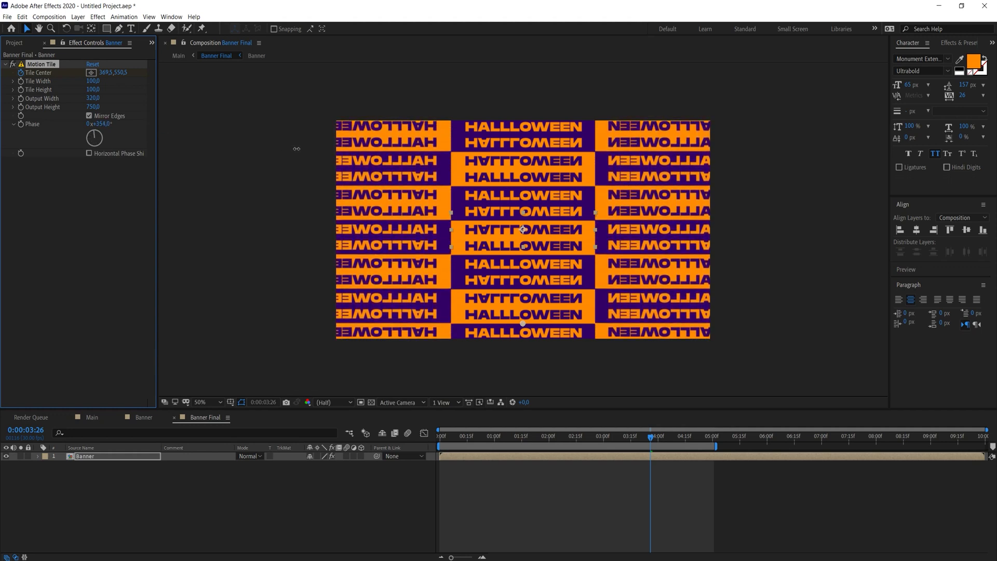
Inspect the mirrored tile pattern in the Banner Final composition and its look on the tunnel in Main
scroll(470, 230, up, 2)
scroll(437, 287, down, 4)
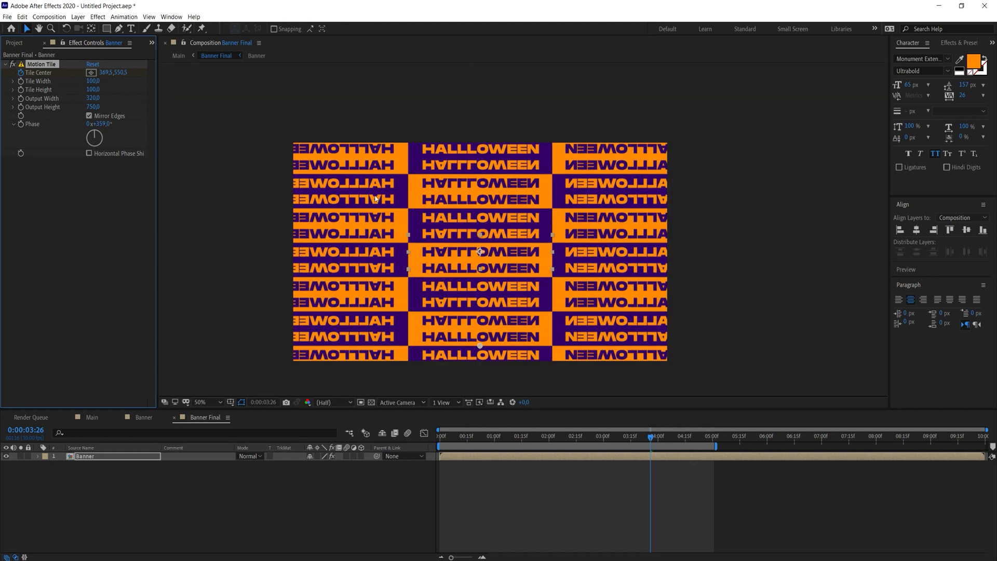
scroll(419, 218, up, 2)
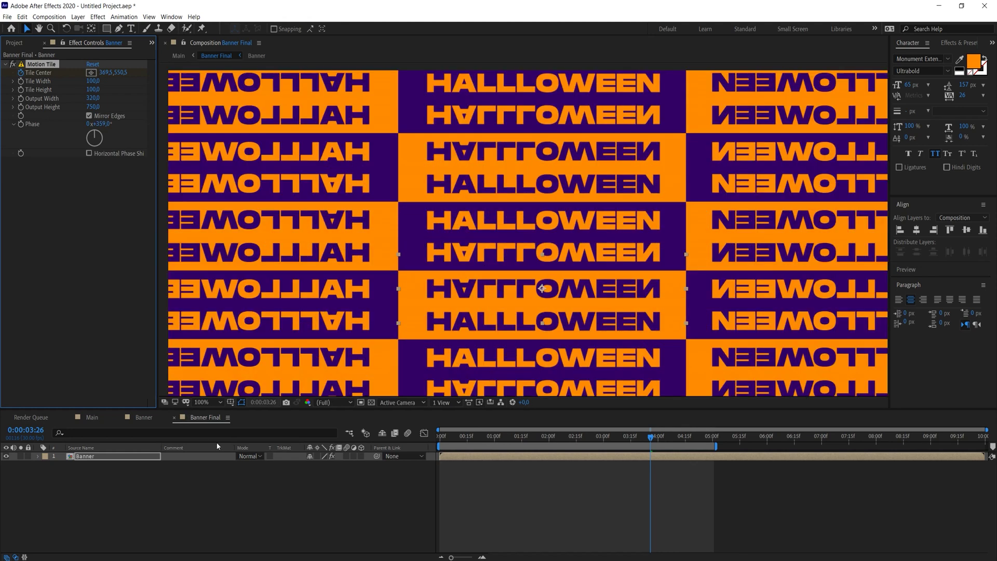
click(96, 417)
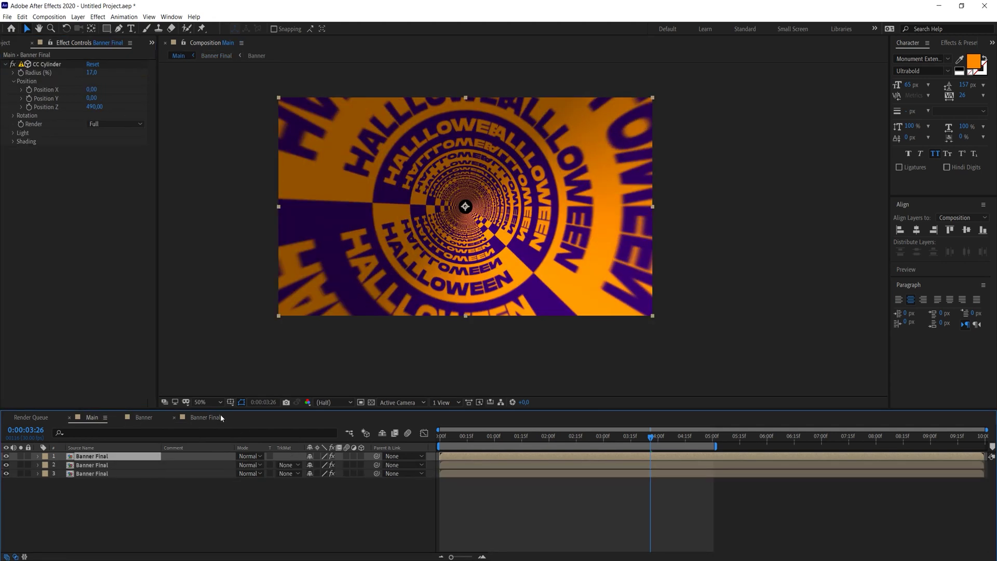
double_click(154, 456)
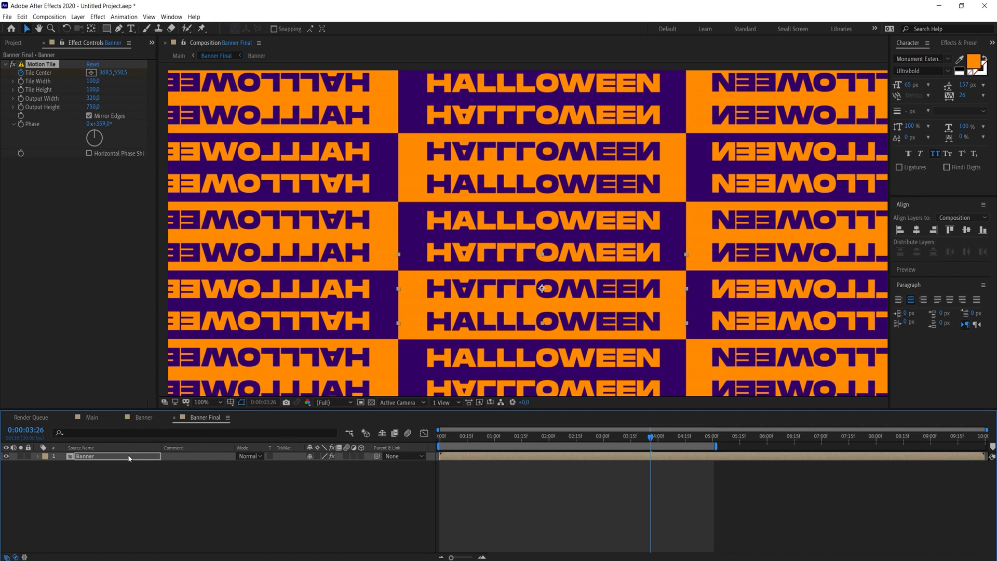
Narrow the Banner composition to a width of 642 px and return to the Main composition to check the tunnel
double_click(129, 457)
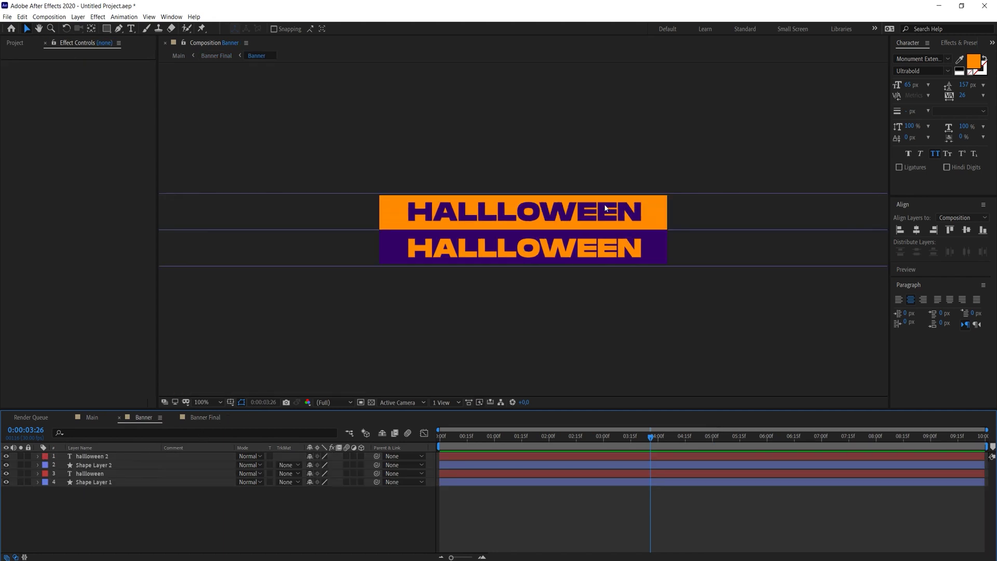
key(ctrl+k)
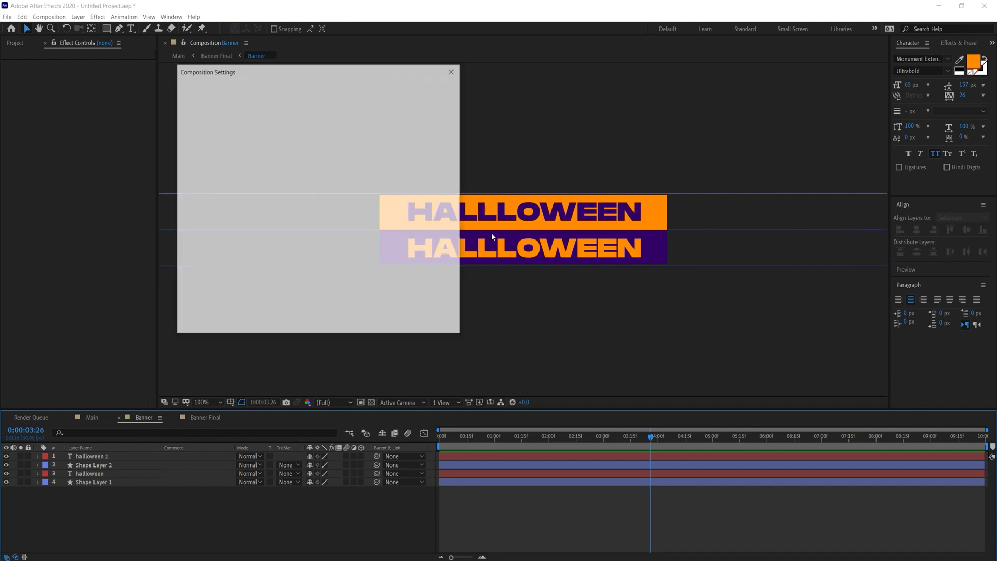
drag(322, 74, 287, 76)
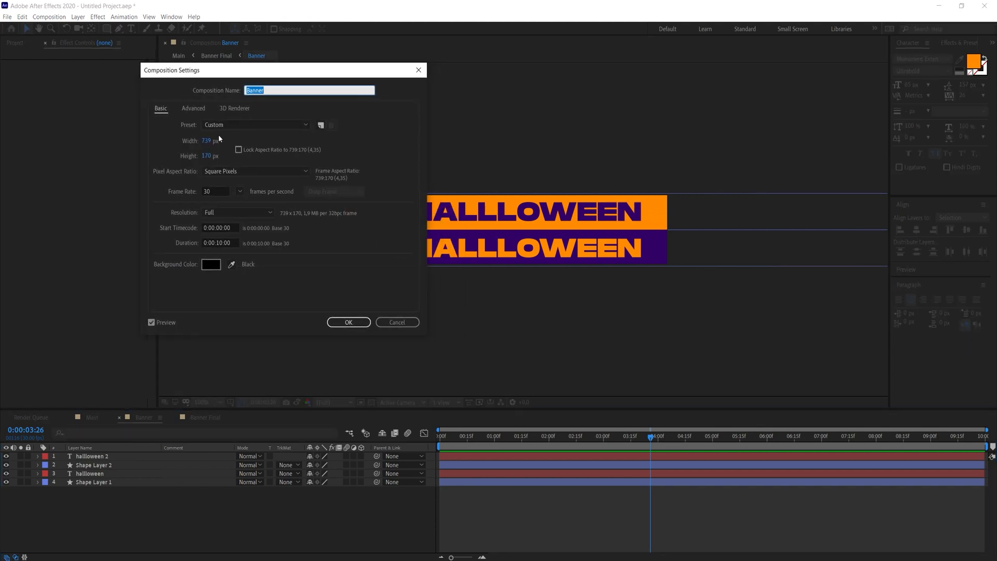
drag(206, 141, 202, 141)
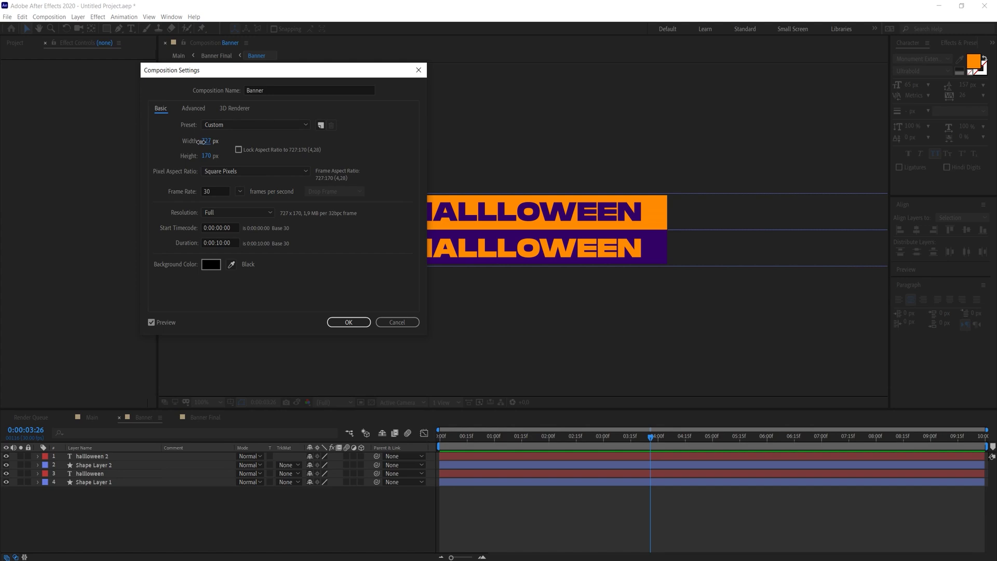
click(347, 322)
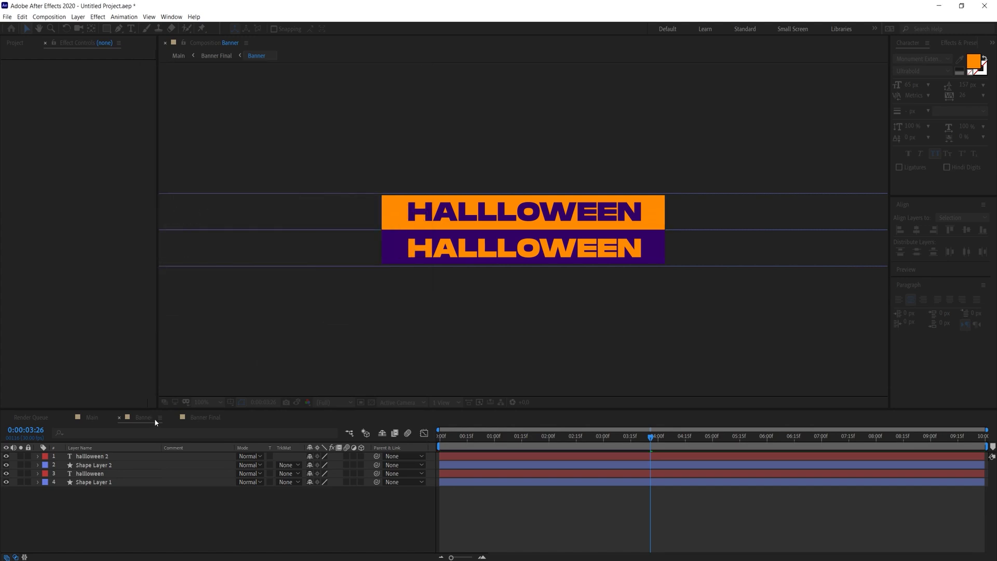
click(92, 417)
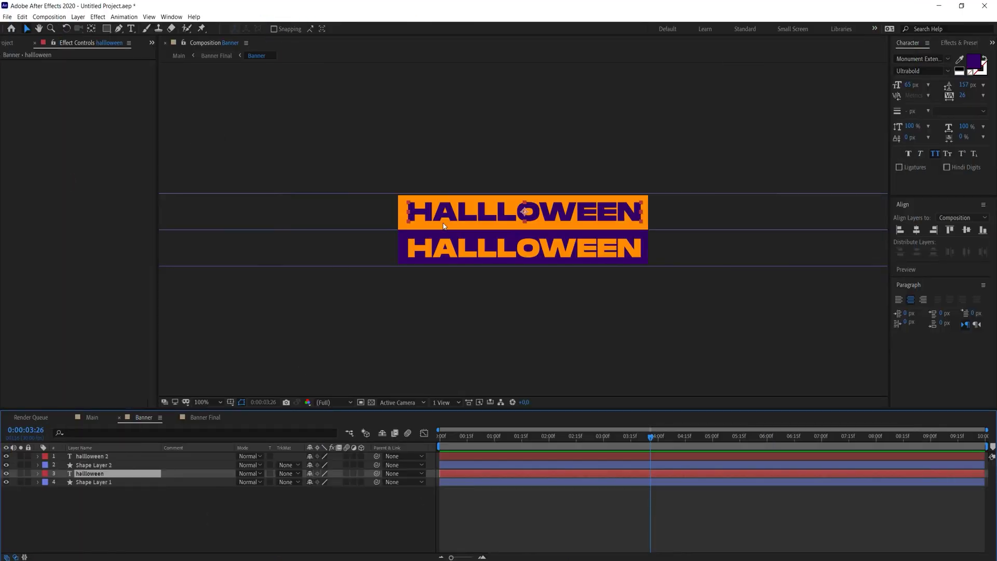
key(ctrl+k)
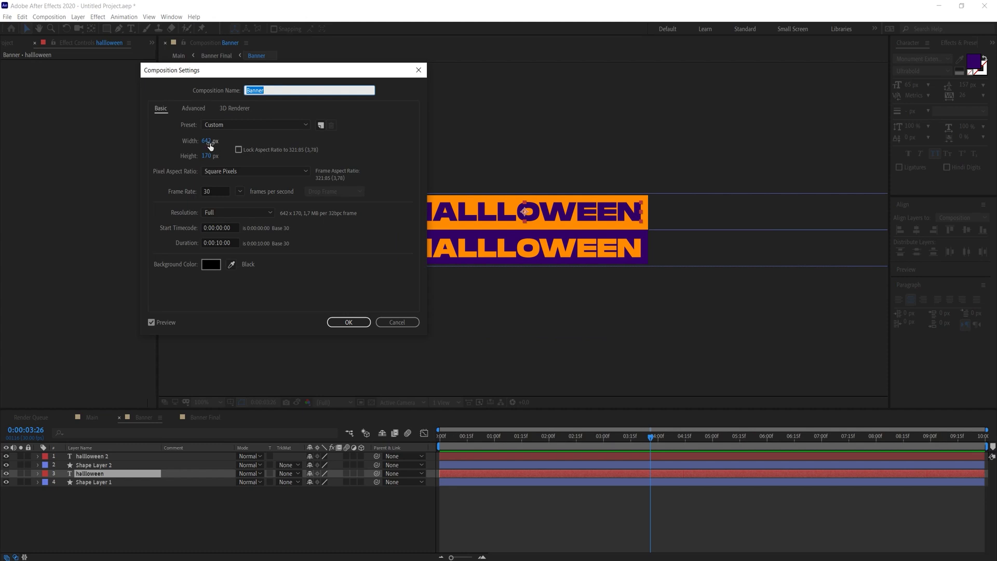
click(349, 322)
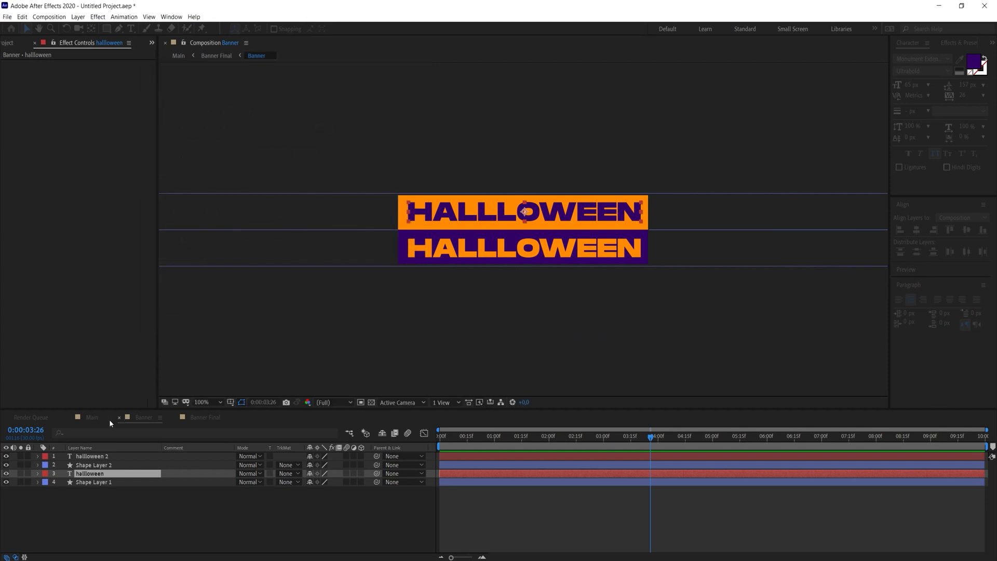
click(92, 418)
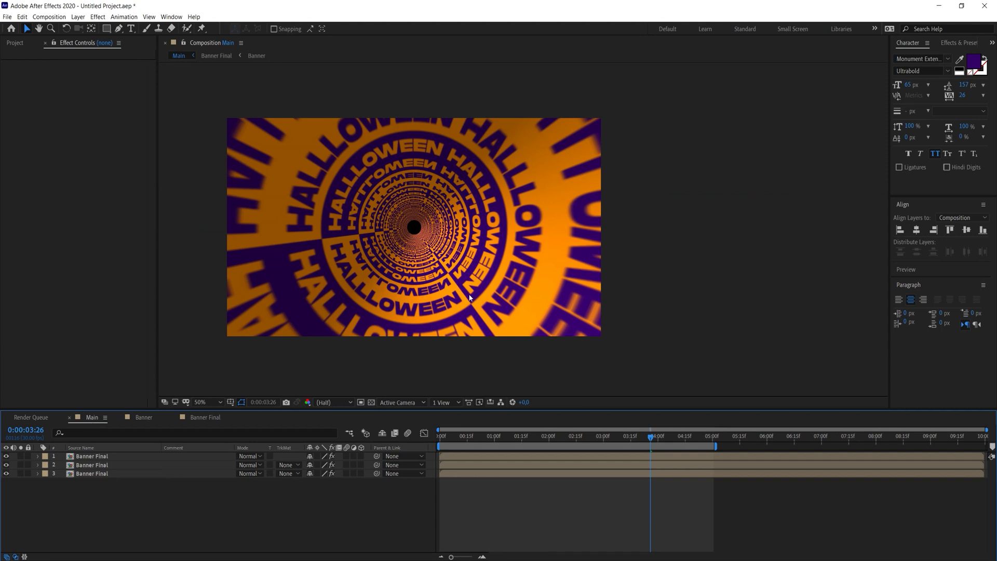
Examine the fine text detail around the tunnel's centre in Main, with the middle Banner Final layer selected
click(456, 233)
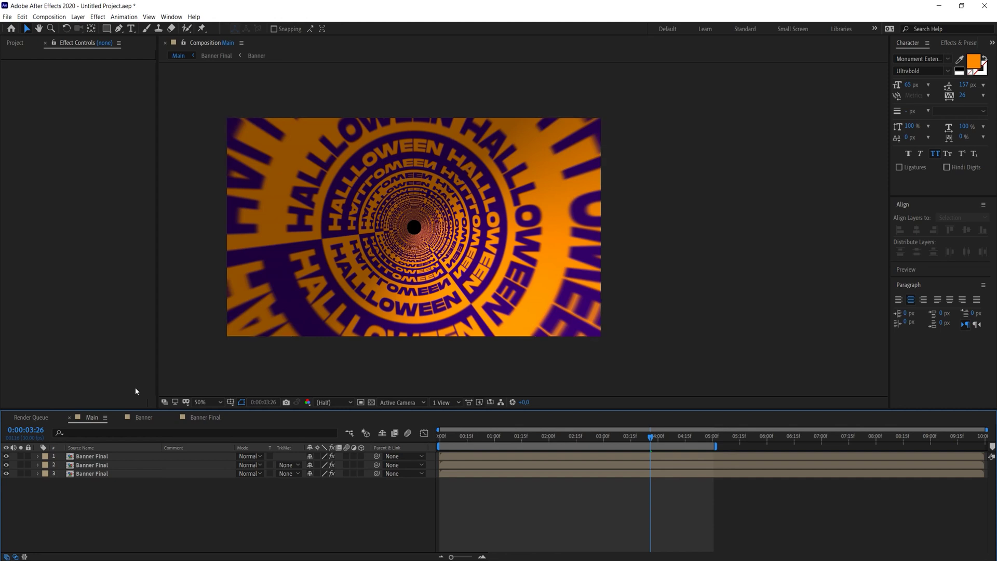
click(104, 466)
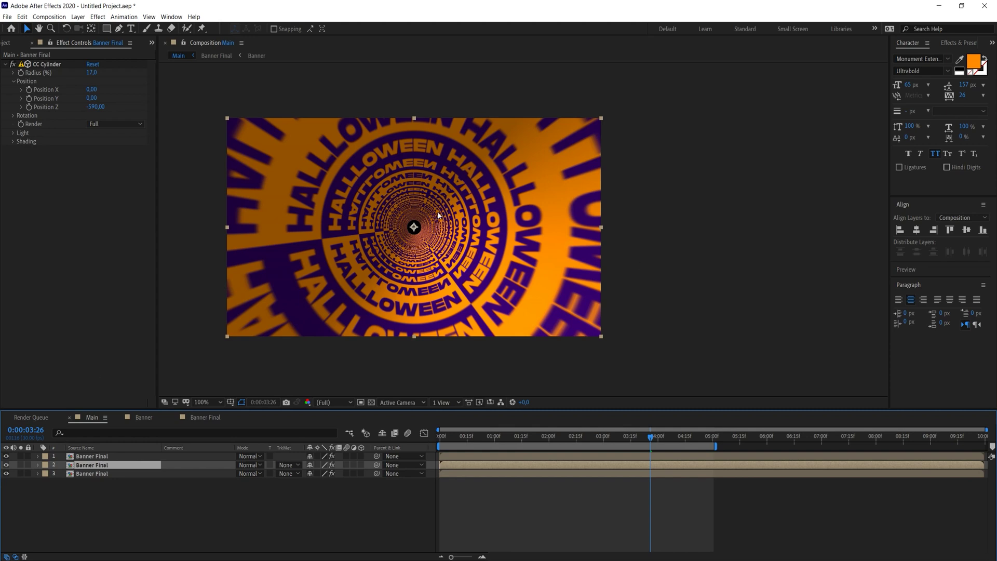
scroll(438, 215, up, 4)
scroll(438, 216, down, 2)
scroll(381, 251, up, 2)
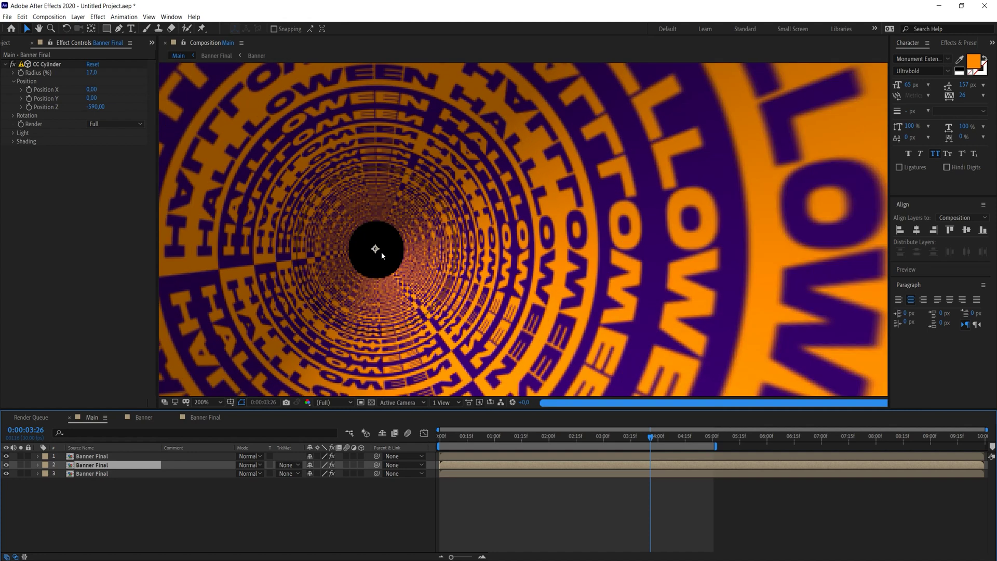
scroll(395, 219, down, 2)
scroll(393, 226, up, 2)
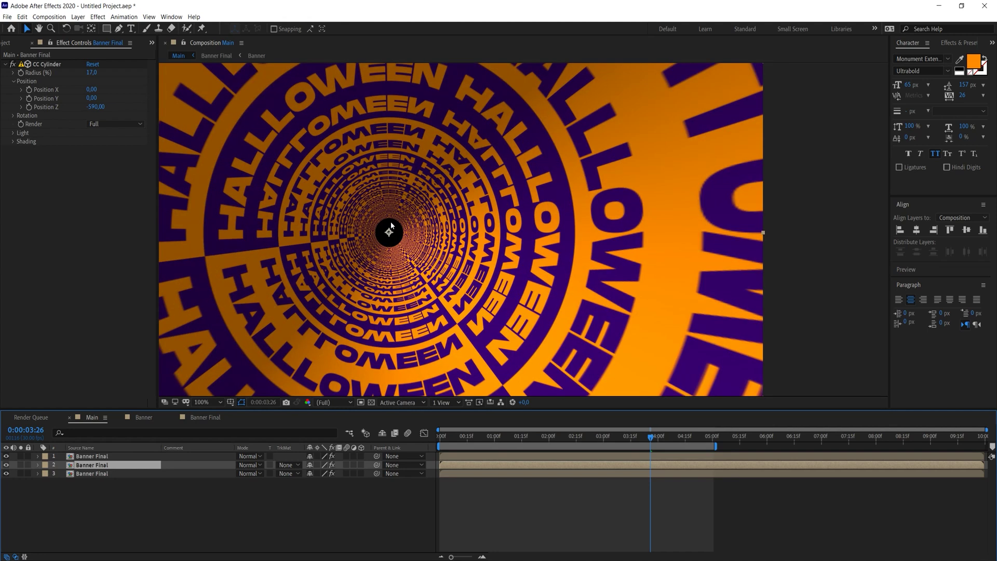
scroll(410, 224, down, 2)
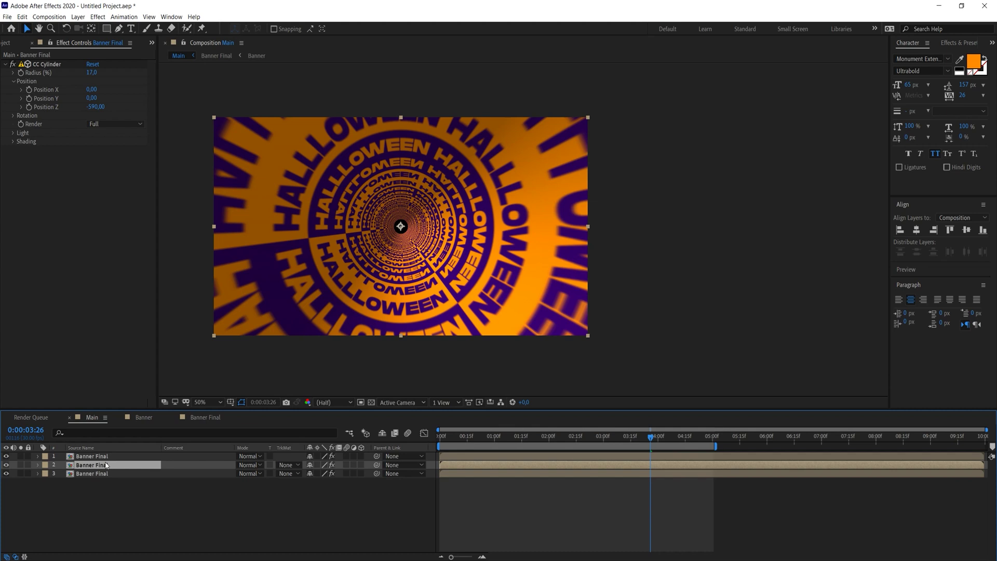
Apply Camera Lens Blur to the middle Banner Final layer with Blur Radius 1 and Repeat Edge Pixels enabled
key(ctrl+space)
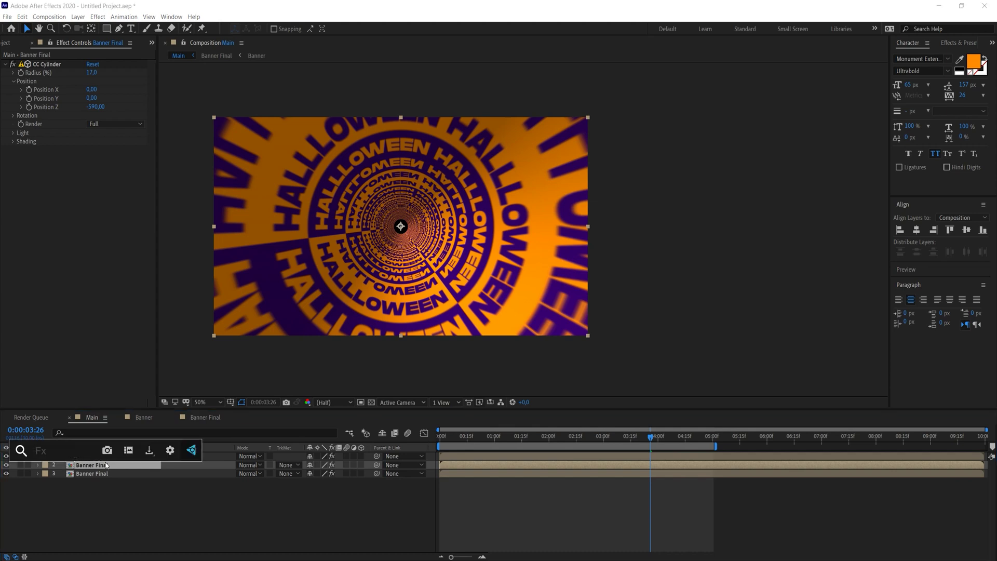
text(camer)
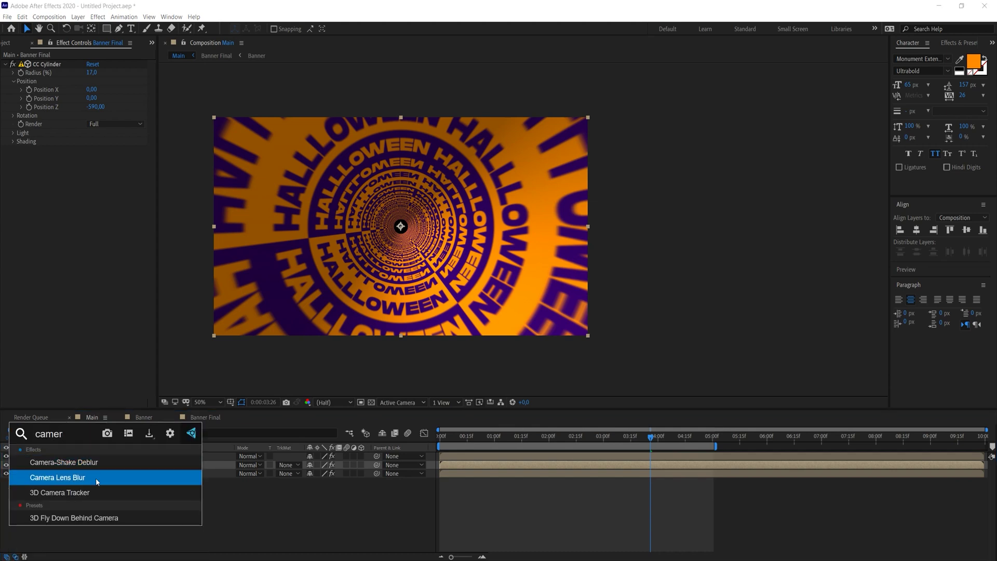
click(95, 478)
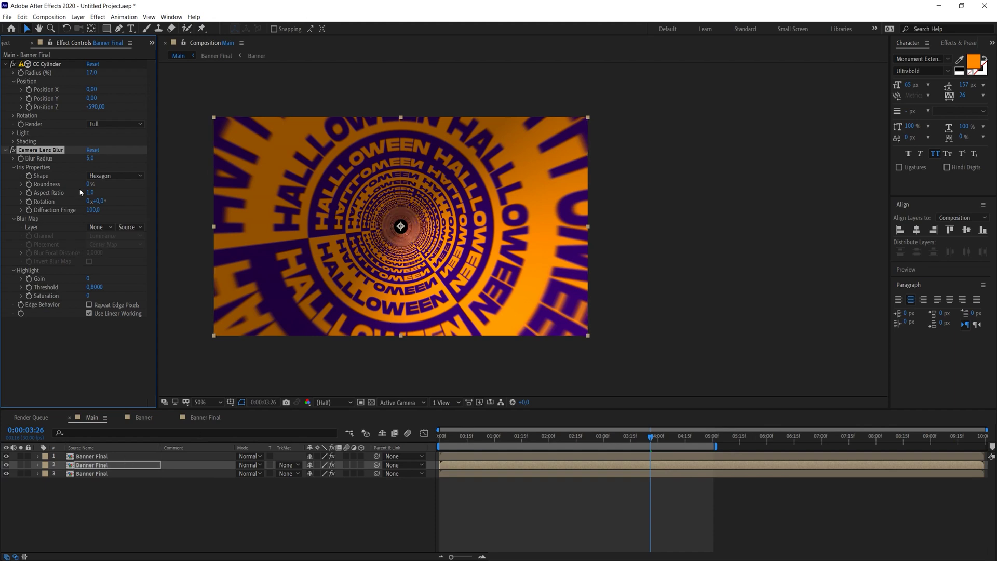
click(89, 158)
text(1)
click(73, 338)
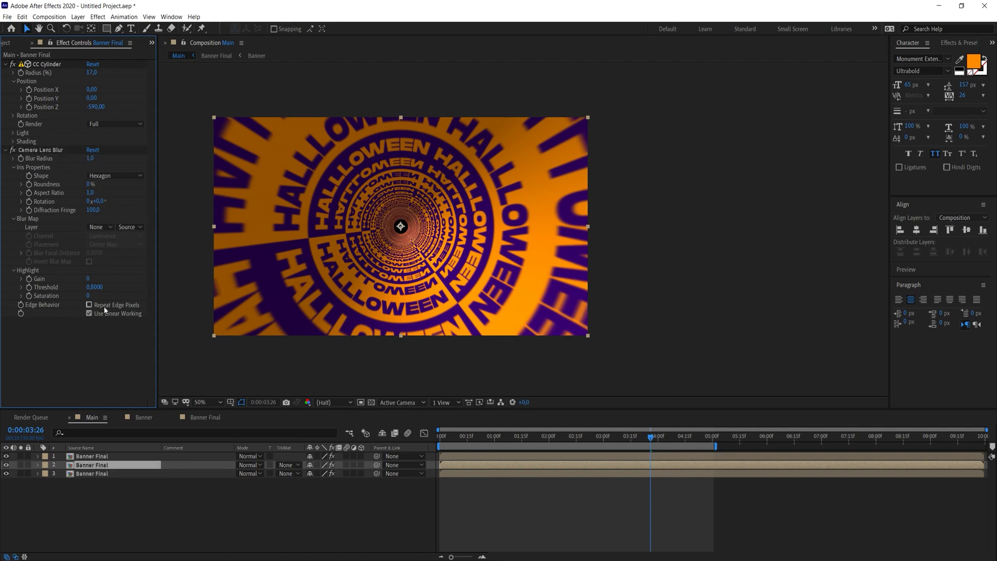
click(89, 306)
Copy the middle layer's Camera Lens Blur onto the top Banner Final layer and set its Blur Radius to 2
click(106, 457)
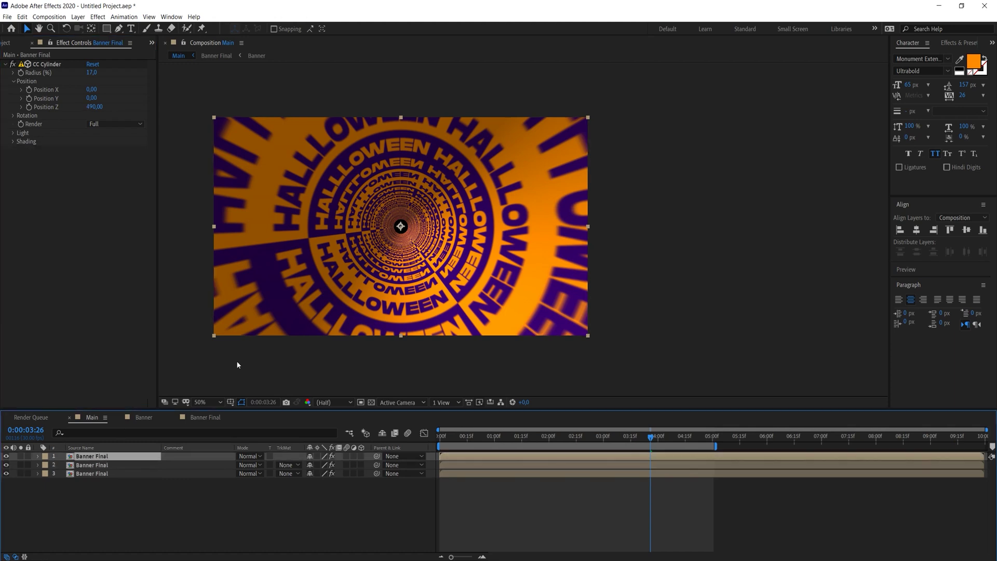
click(129, 464)
click(37, 151)
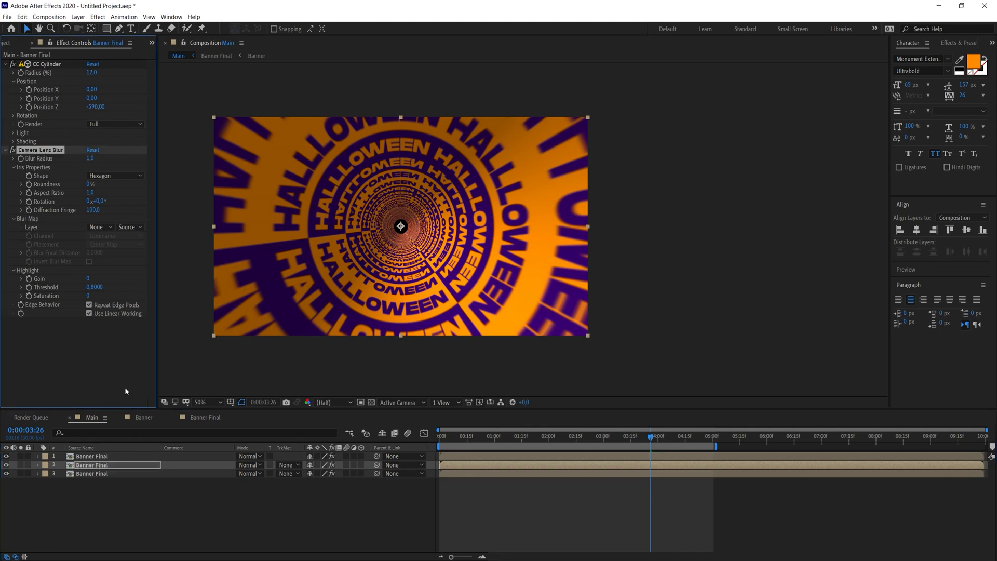
click(91, 456)
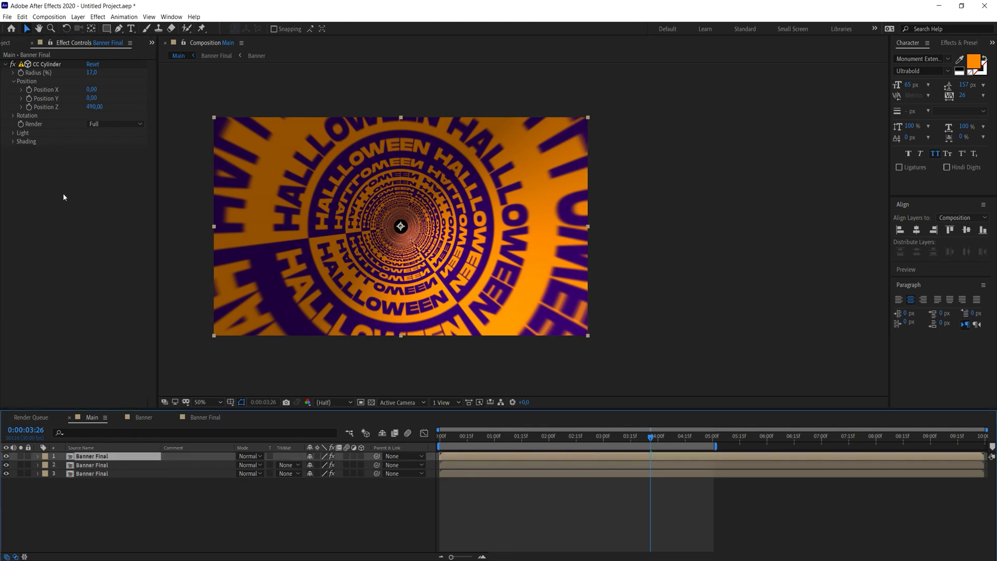
key(ctrl+v)
click(89, 160)
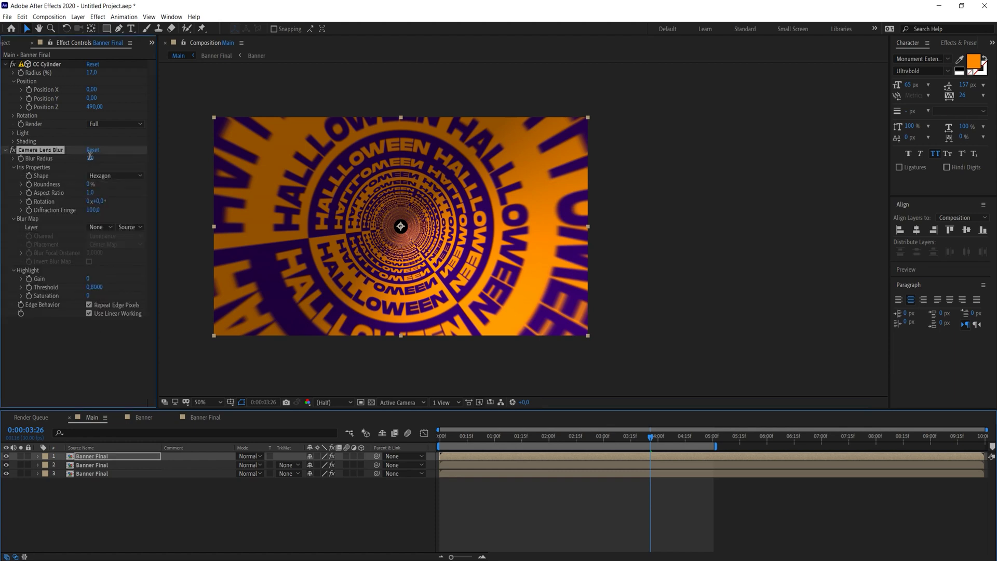
text(2)
key(Return)
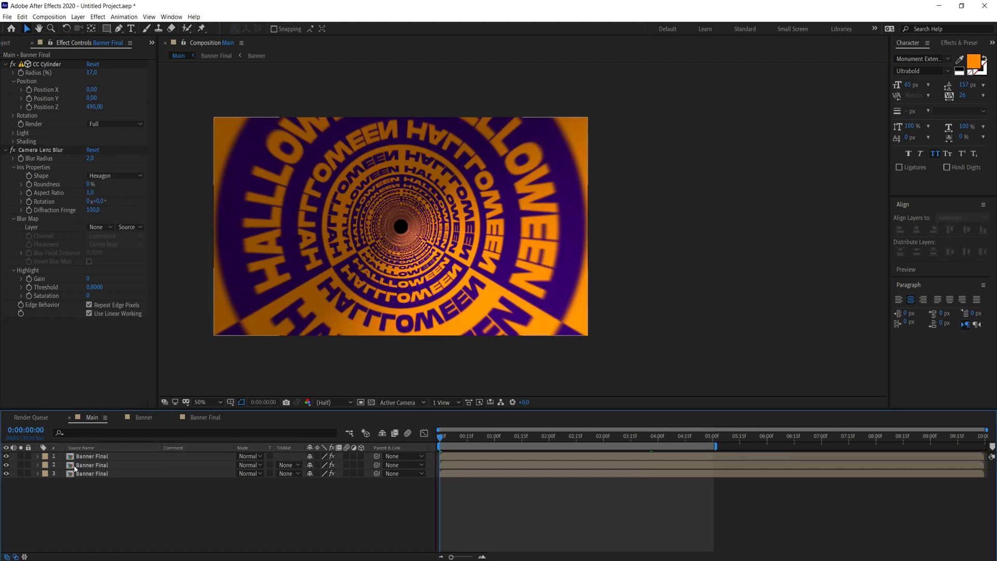
Add an adjustment layer above the top Banner Final layer and apply Optics Compensation to it
click(89, 467)
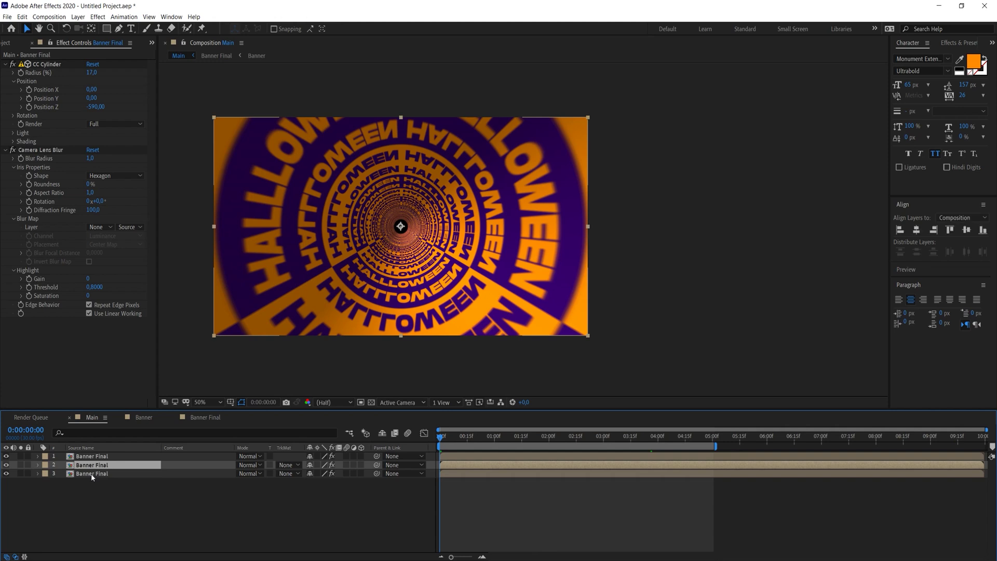
click(104, 485)
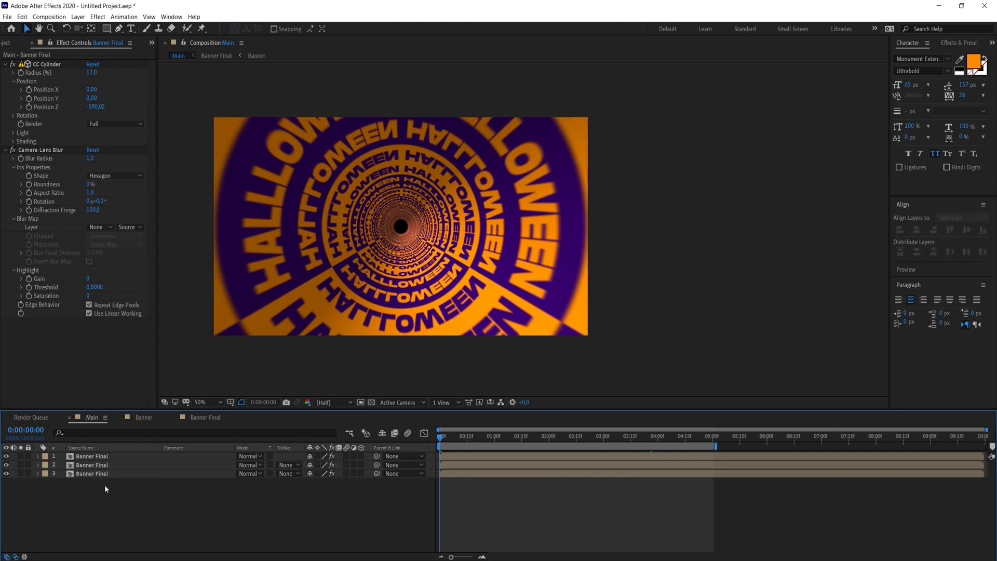
click(110, 456)
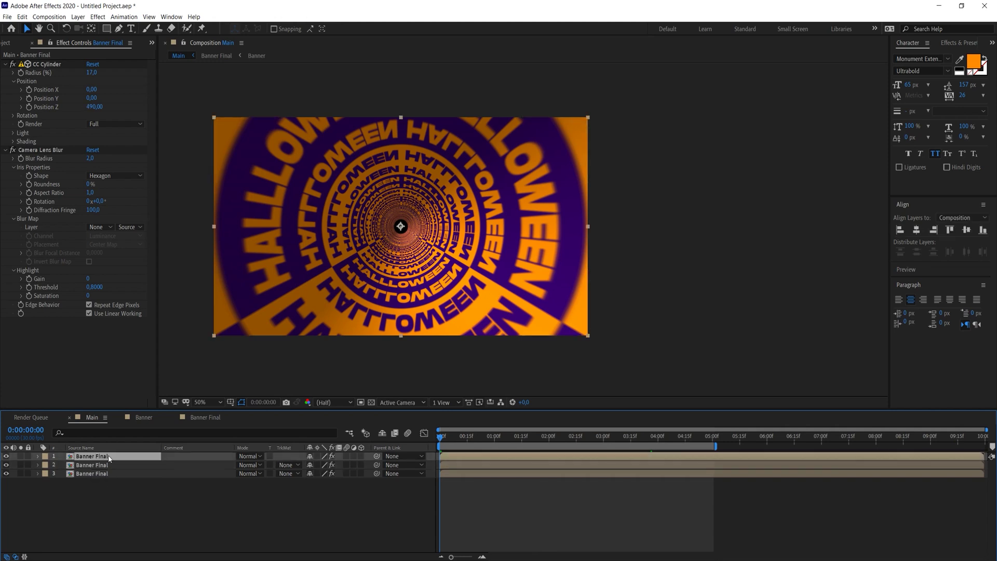
key(ctrl+alt+y)
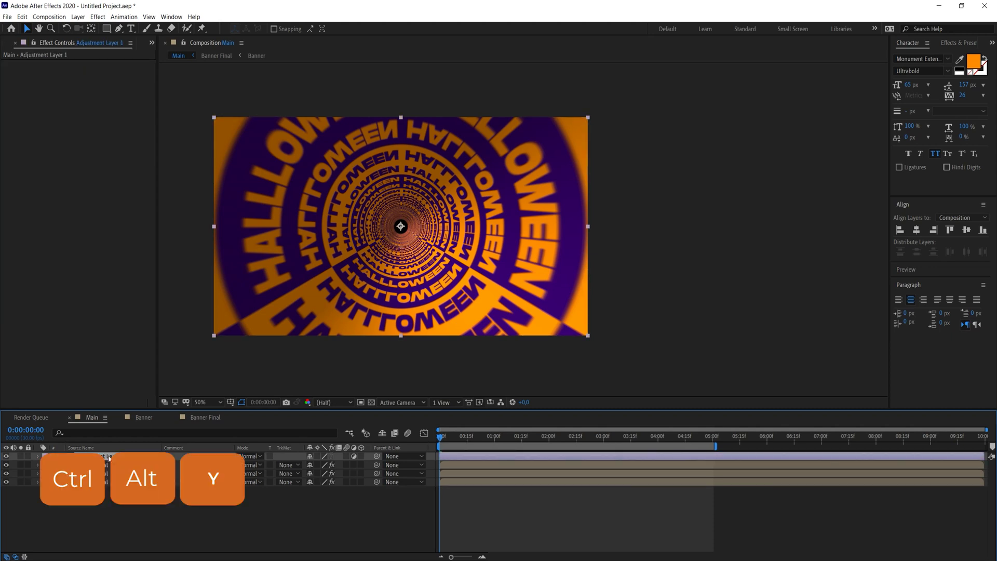
key(ctrl+space)
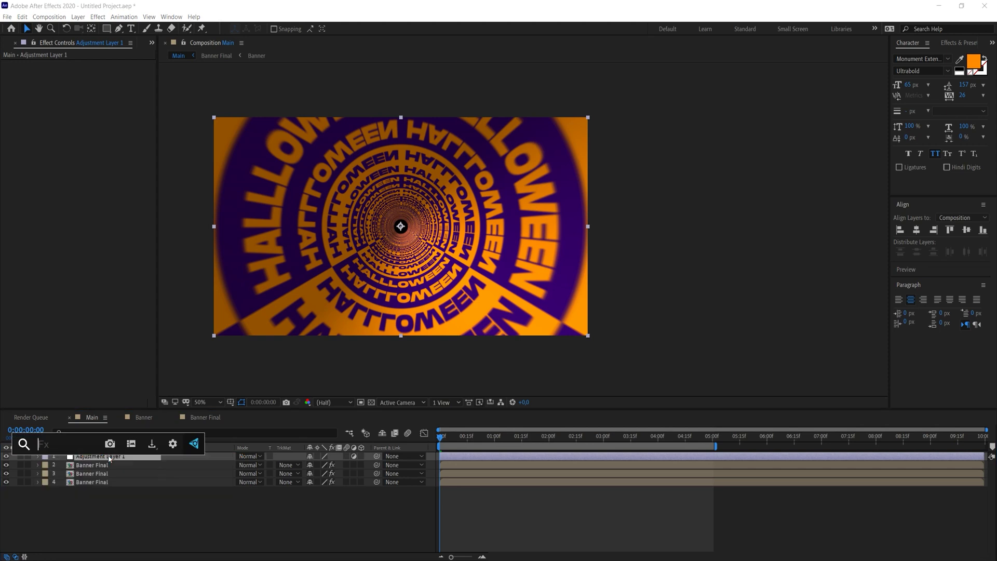
text(opti)
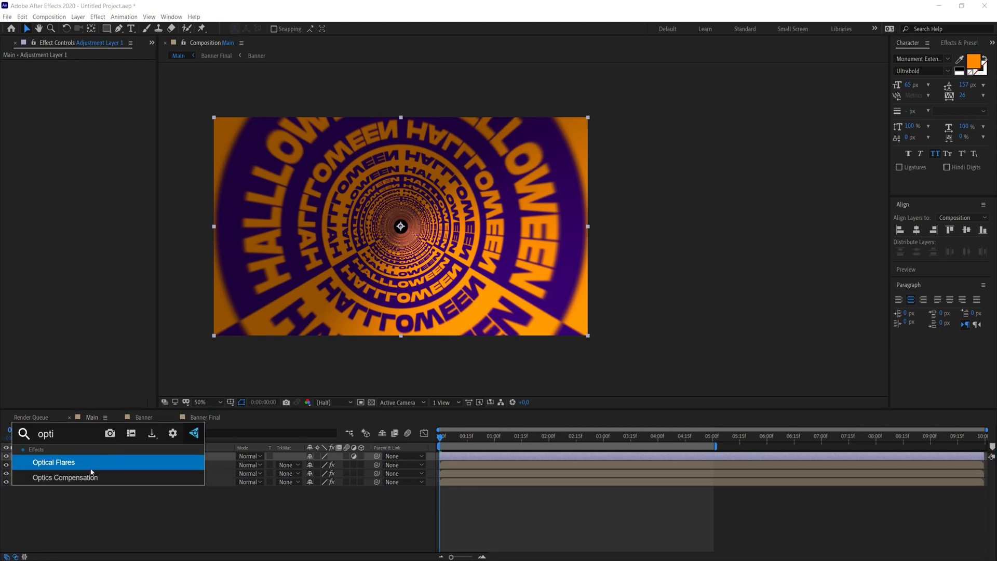
click(94, 476)
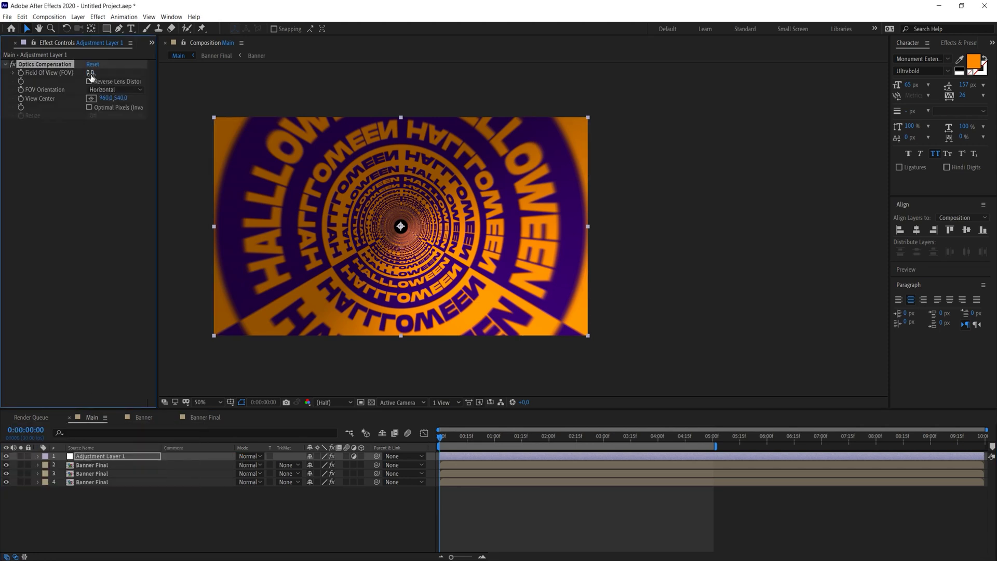
Set the Optics Compensation's Field Of View to 70 and enable Reverse Lens Distortion
click(90, 73)
text(70)
click(102, 195)
click(90, 81)
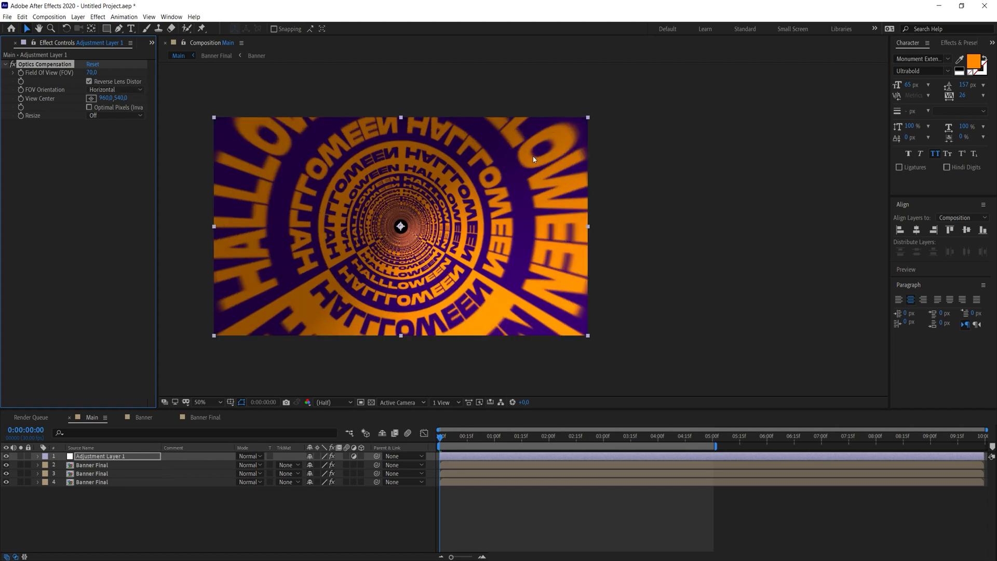
Compare the adjustment layer with and without Optics Compensation, and add a Noise effect to it with Amount of Noise 20%
click(13, 65)
click(13, 65)
key(ctrl+space)
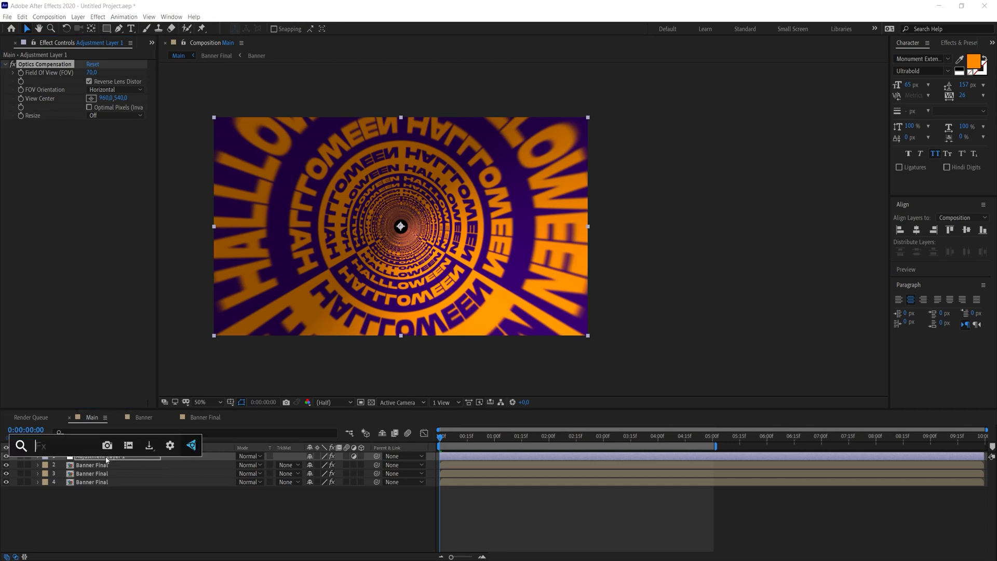
text(noi)
key(Return)
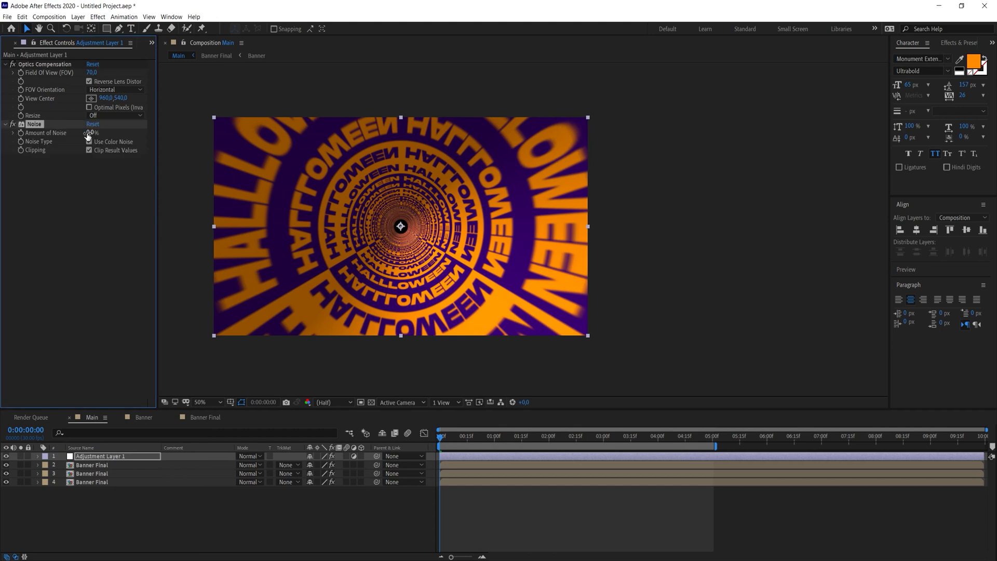
click(88, 133)
text(20)
key(Return)
click(650, 222)
key(shift+slash)
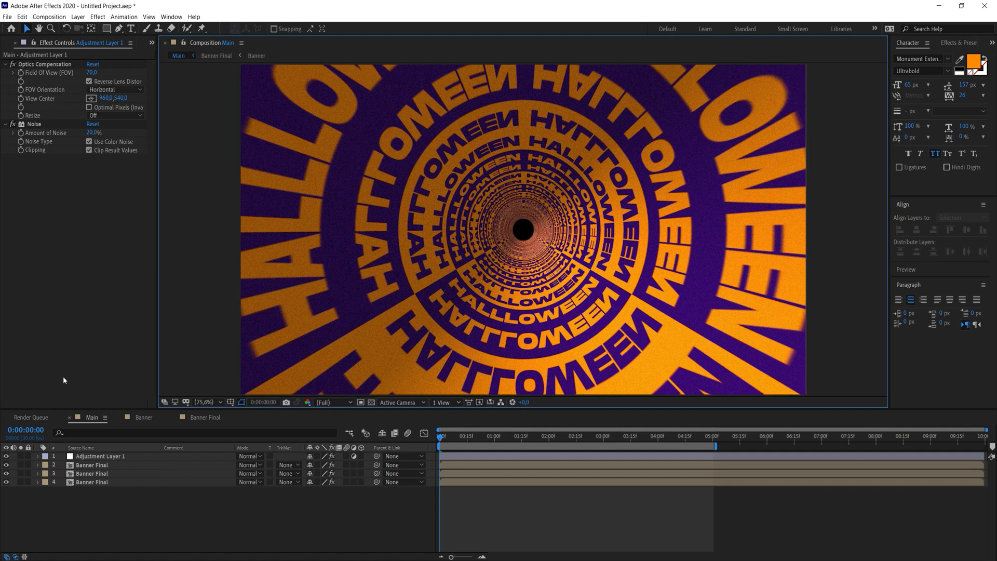
Create a new vertical composition with a width of 1080 px and a height of 1920 px
click(151, 43)
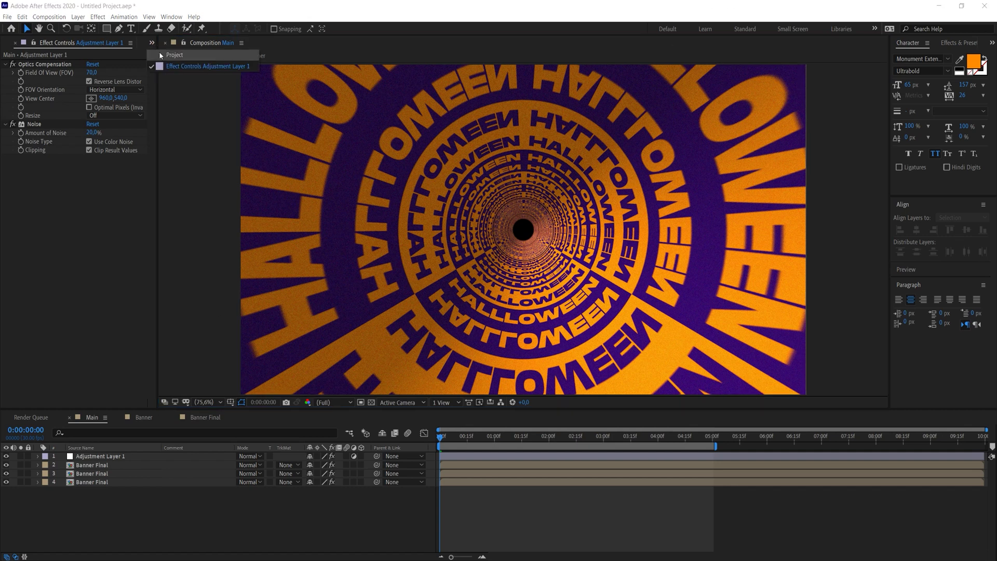
click(160, 53)
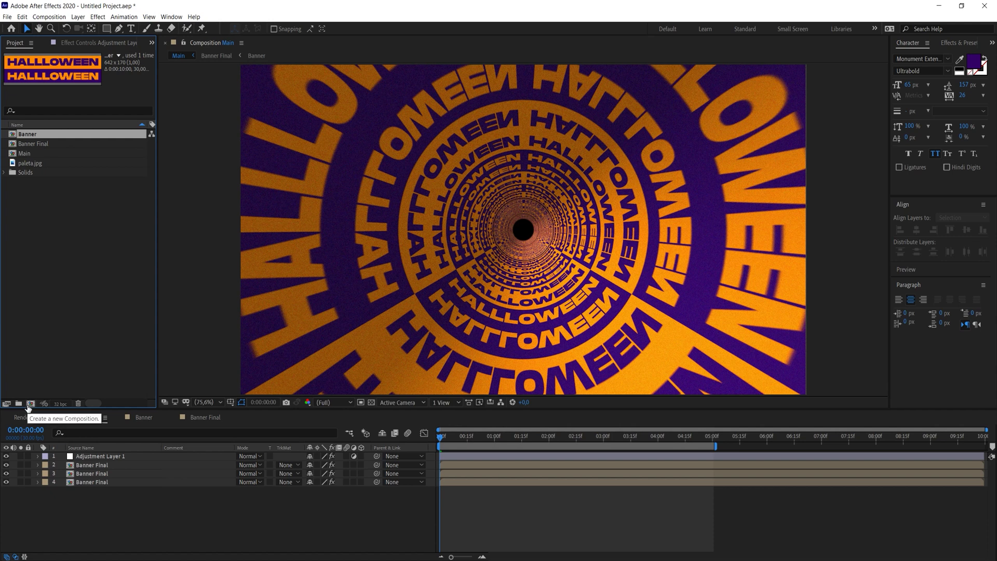
click(30, 404)
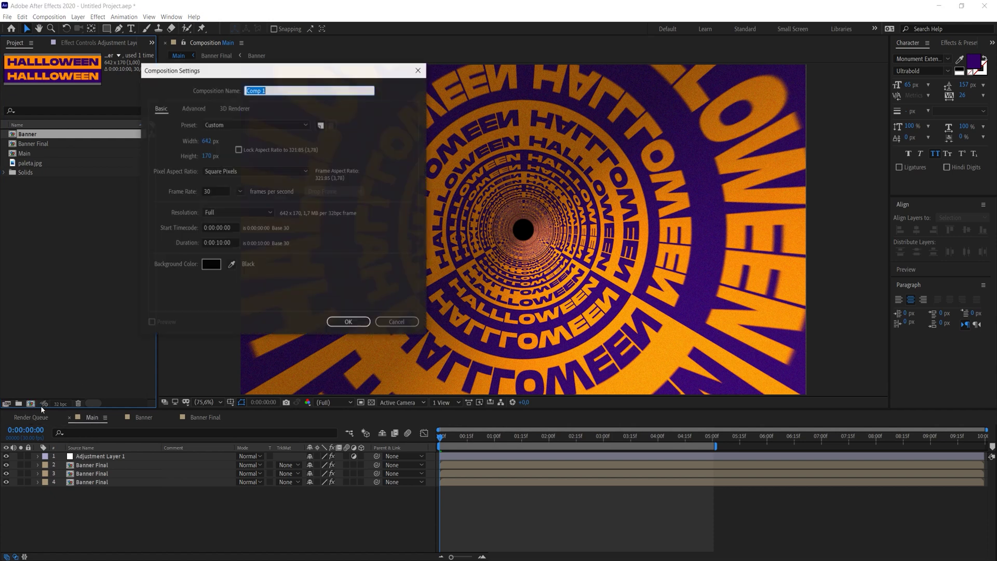
click(207, 141)
text(108)
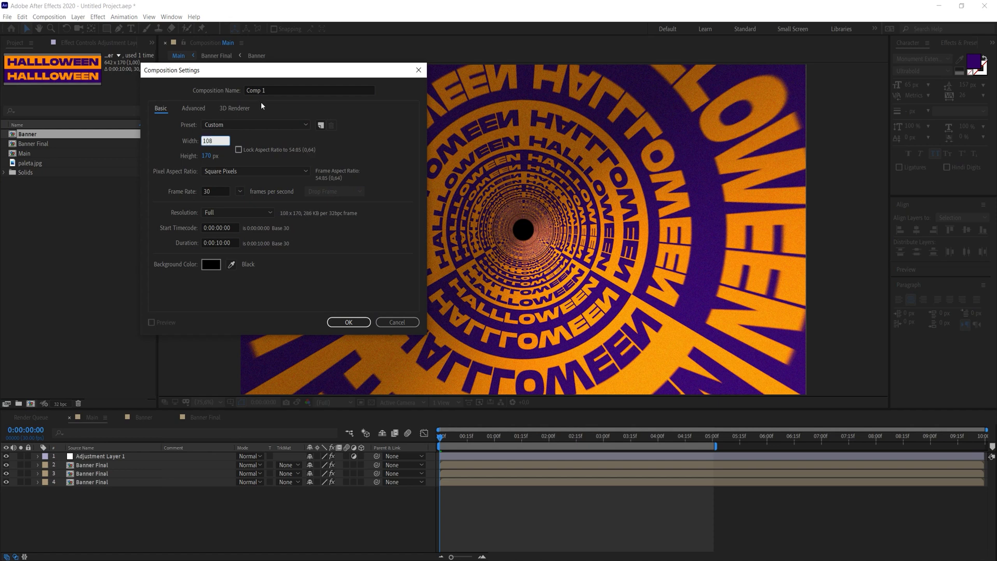
text(0)
click(211, 156)
text(1920)
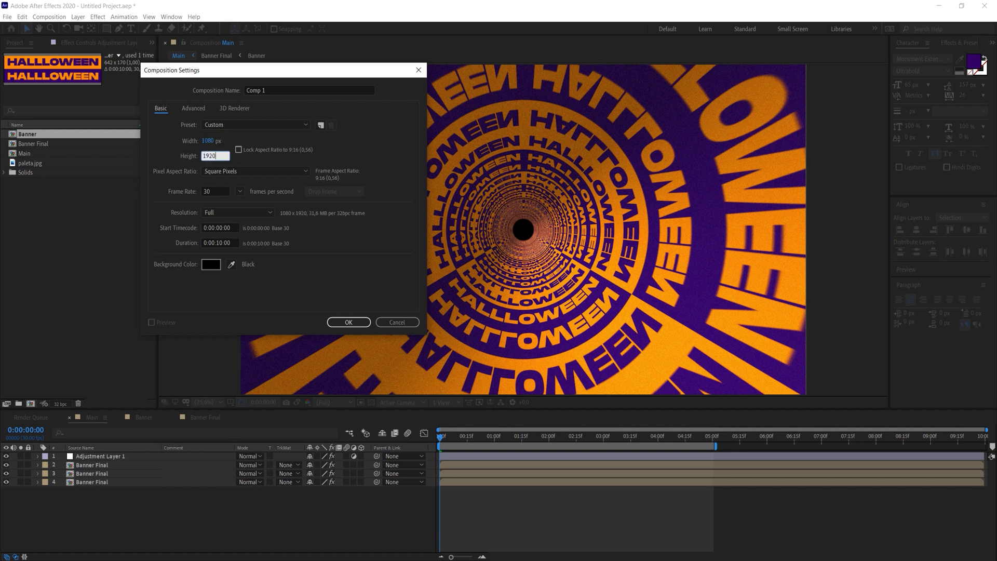
click(341, 147)
click(348, 322)
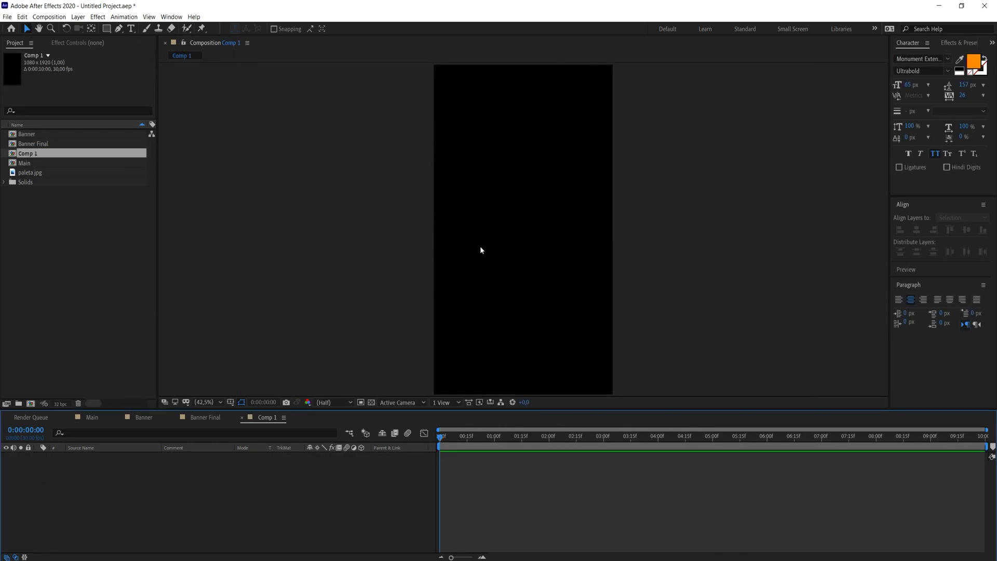
Place the Main composition in Comp 1 as a layer, set its Rotation to 90°, and preview the animation
click(23, 164)
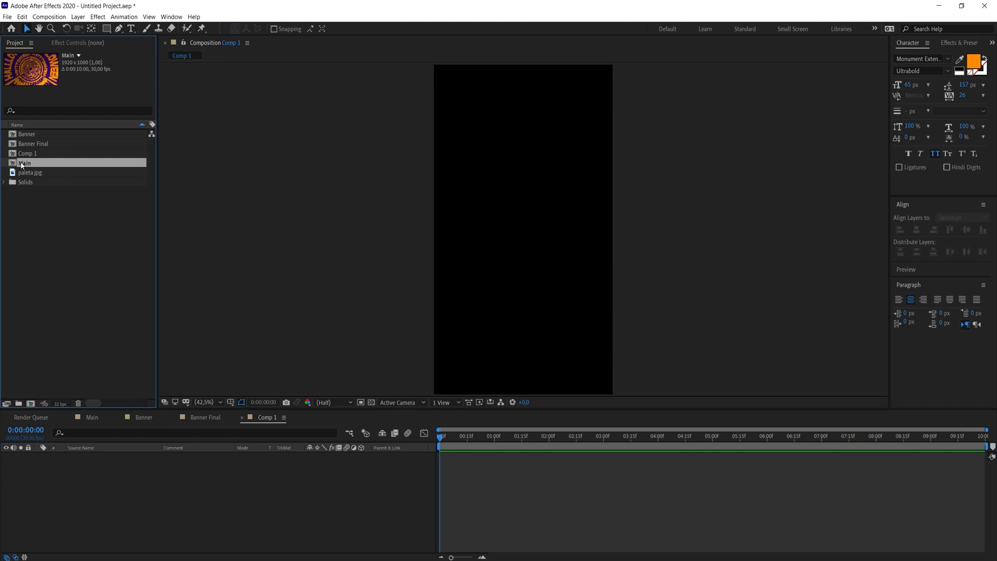
drag(21, 164, 119, 470)
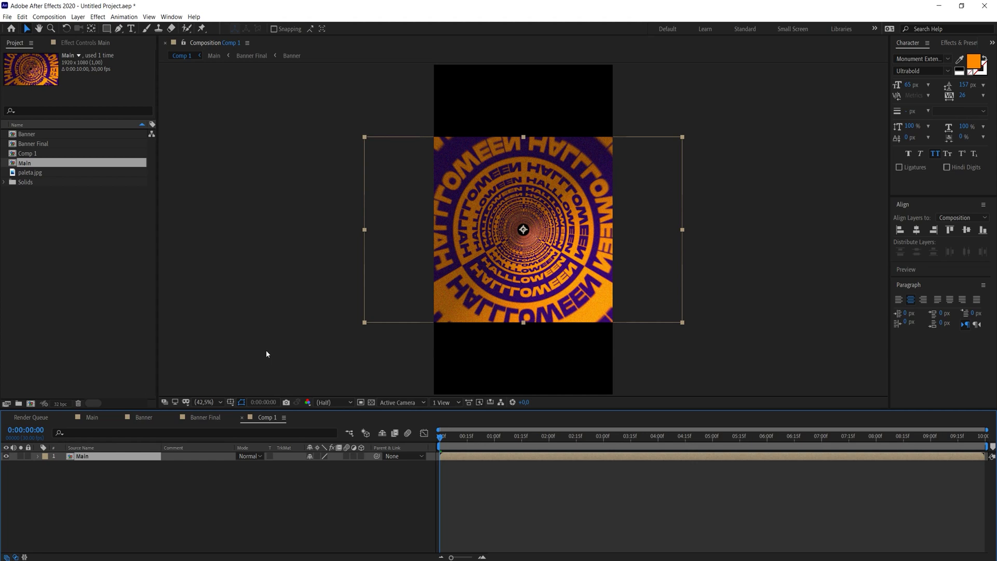
key(r)
click(321, 465)
text(90)
key(Return)
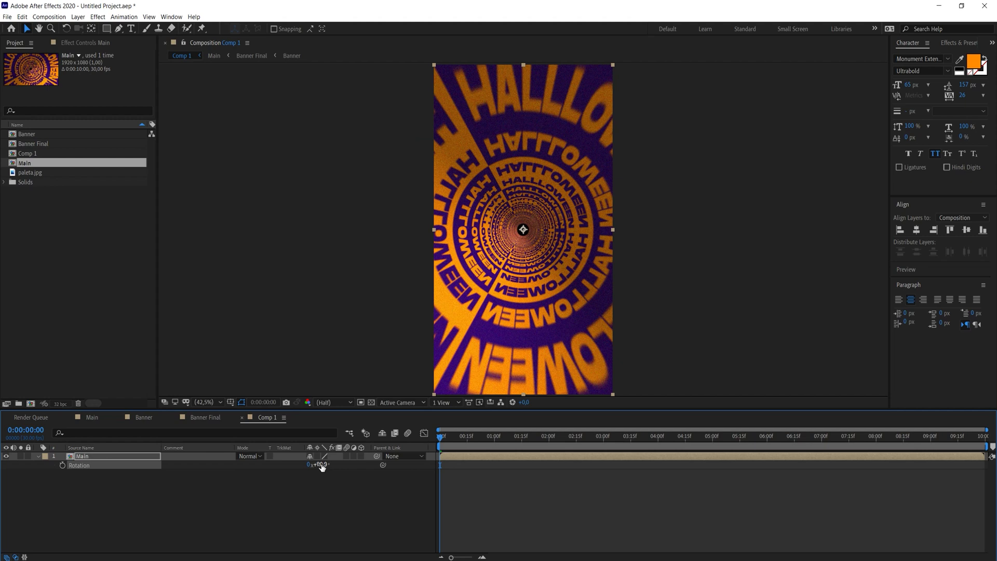
key(space)
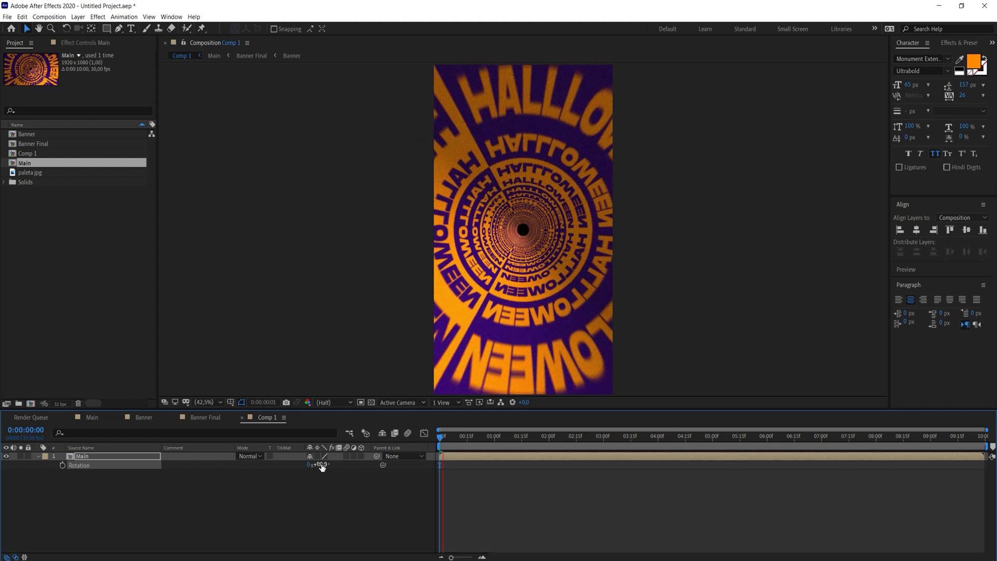